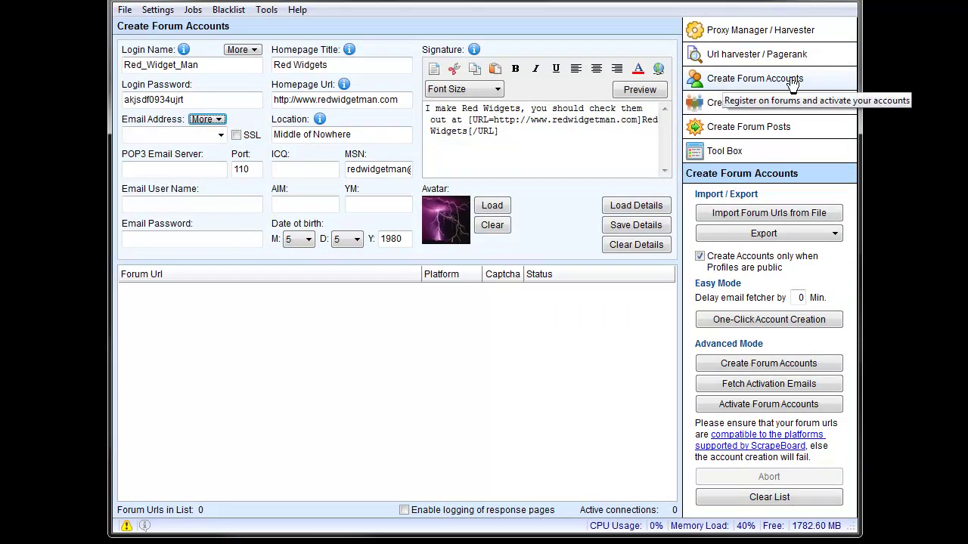
- Review the 50 tested proxies, then go back to Create Forum Accounts and open Settings
click(759, 30)
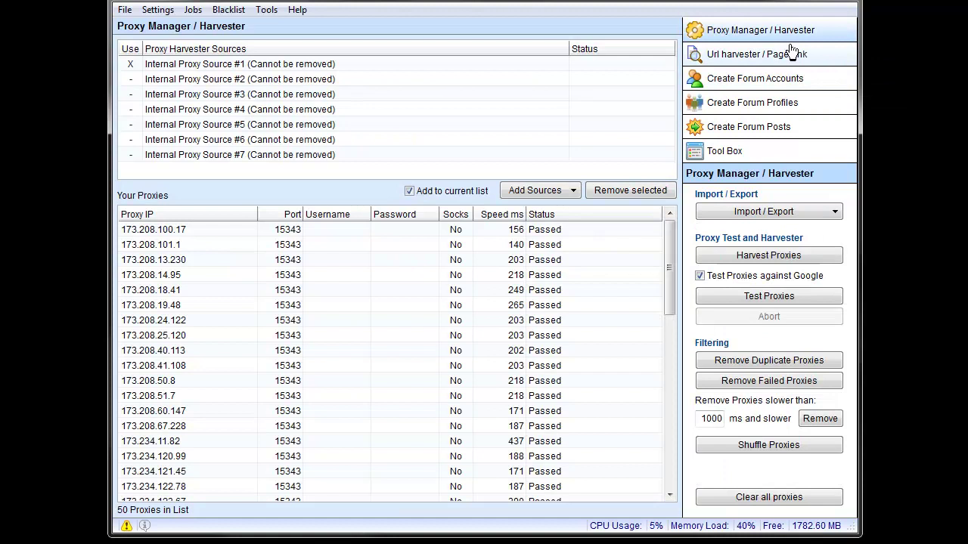
click(786, 78)
click(168, 9)
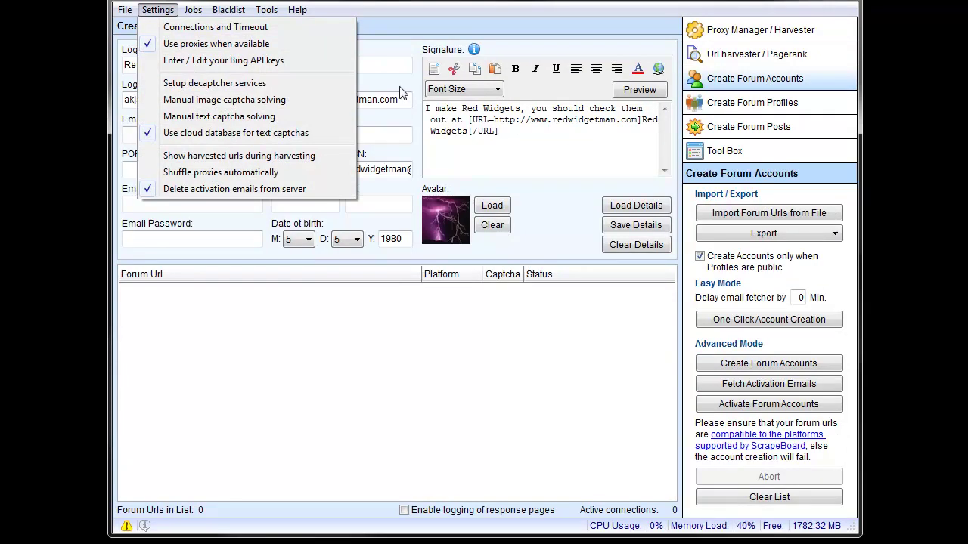
- Apply the connection settings of 10 connections and 30-second timeouts
click(194, 29)
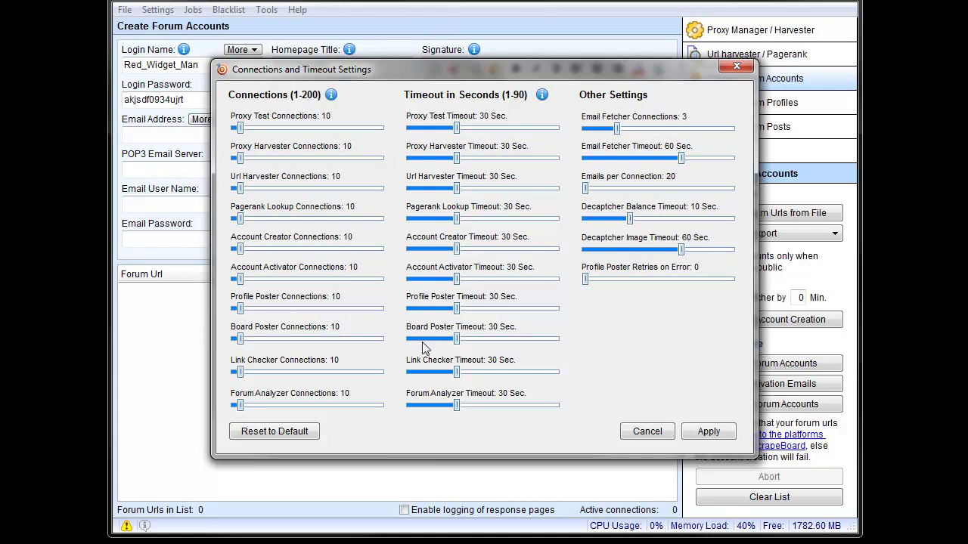
click(710, 431)
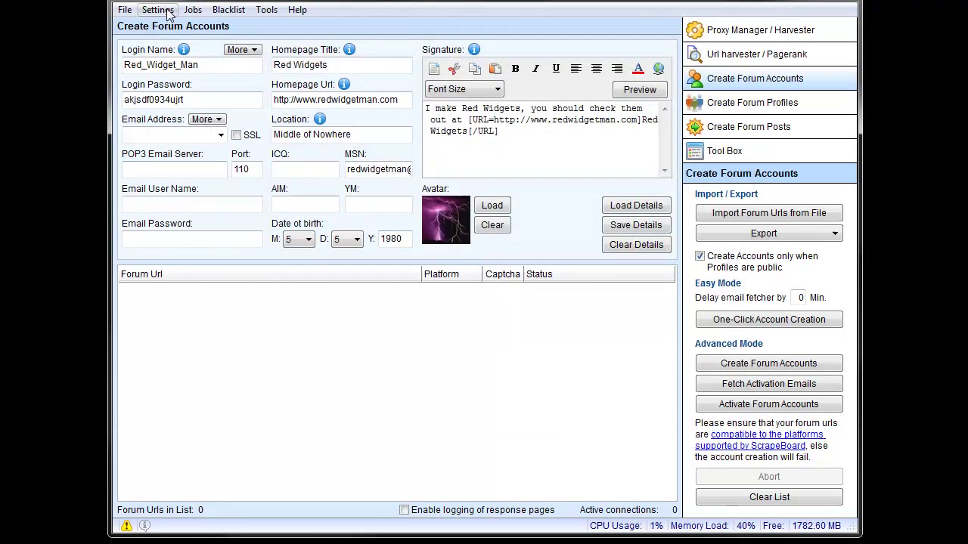
click(167, 13)
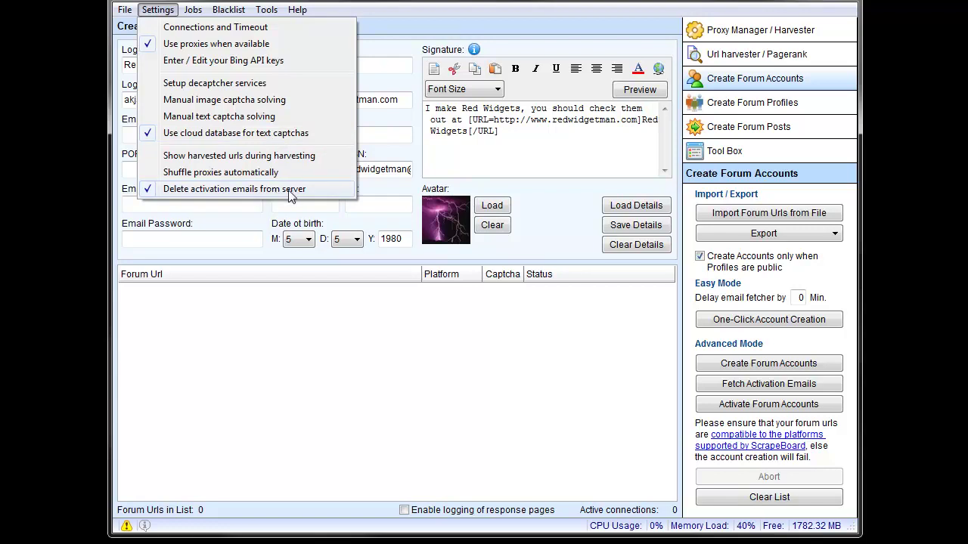
click(466, 16)
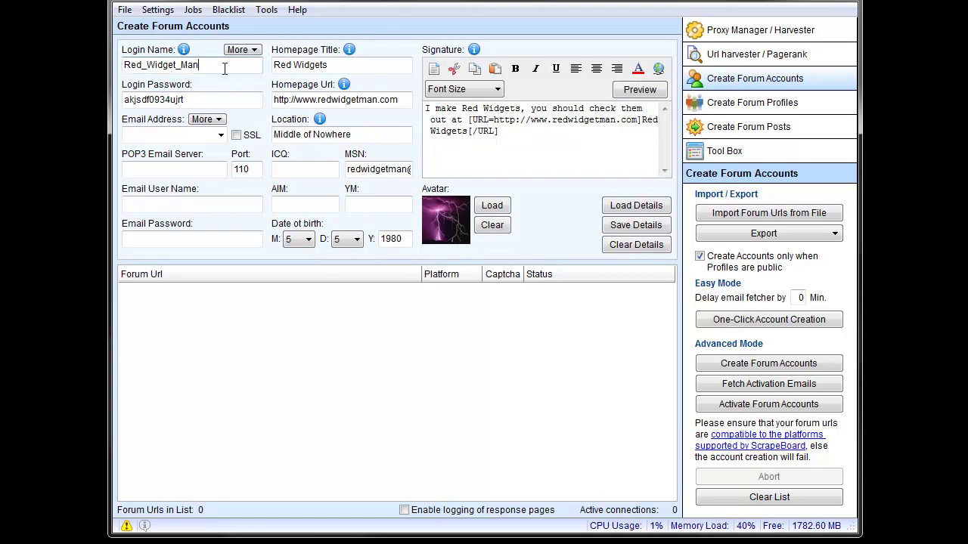
click(197, 101)
click(359, 105)
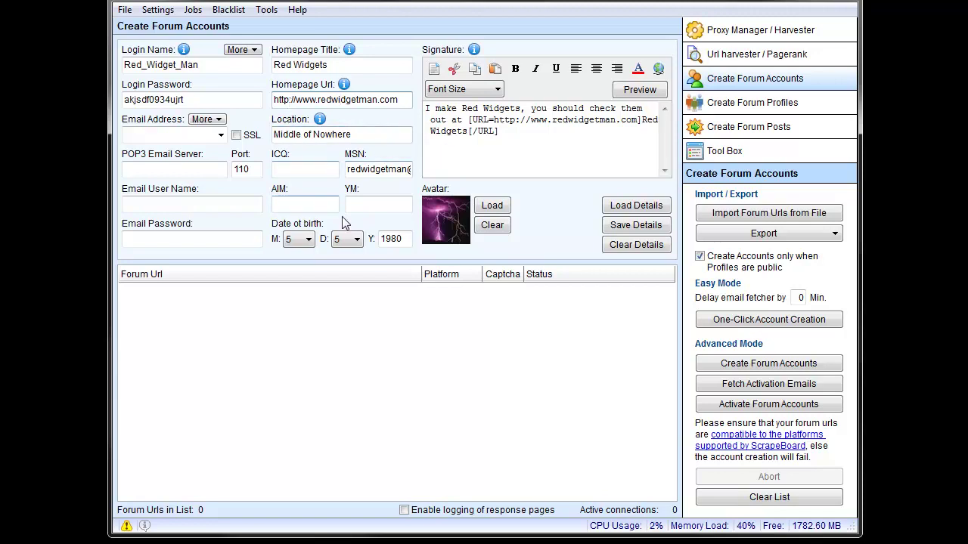
click(374, 169)
drag(365, 170, 318, 174)
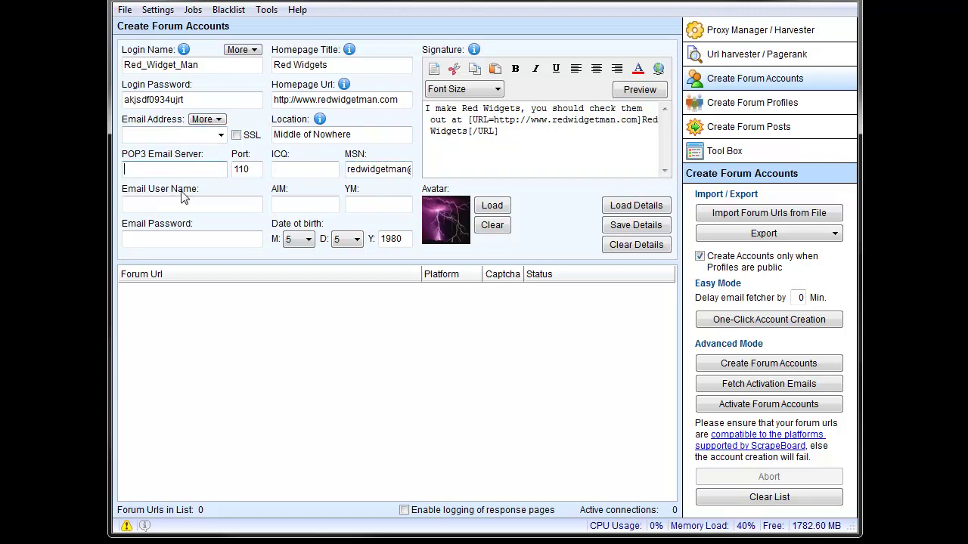
- Look over the Email Password field and Email Address options, then switch to cPanel Email Accounts in Firefox
click(203, 238)
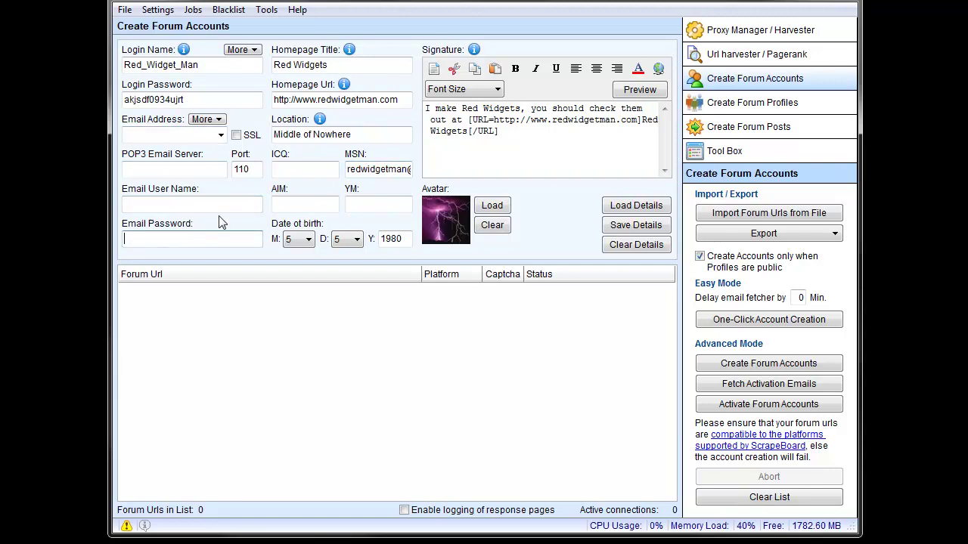
click(217, 121)
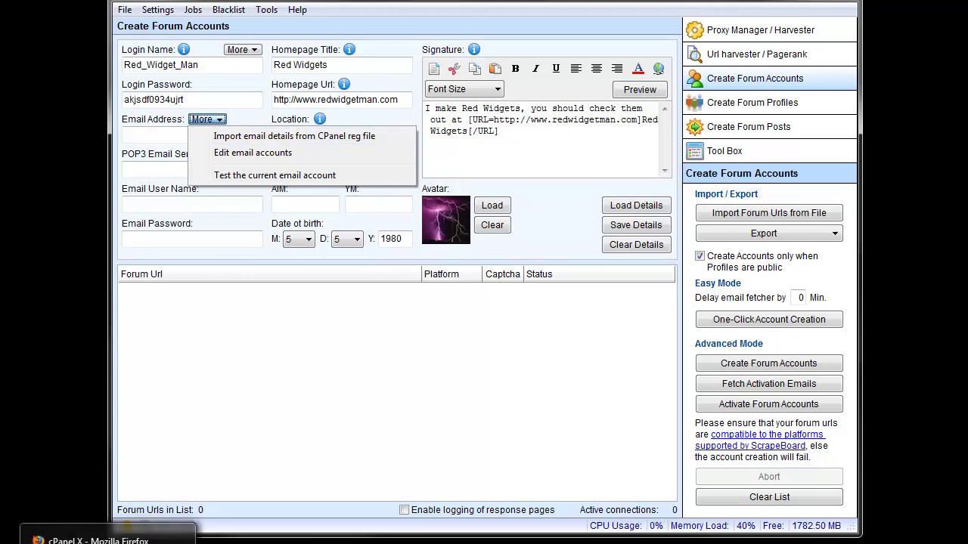
click(98, 541)
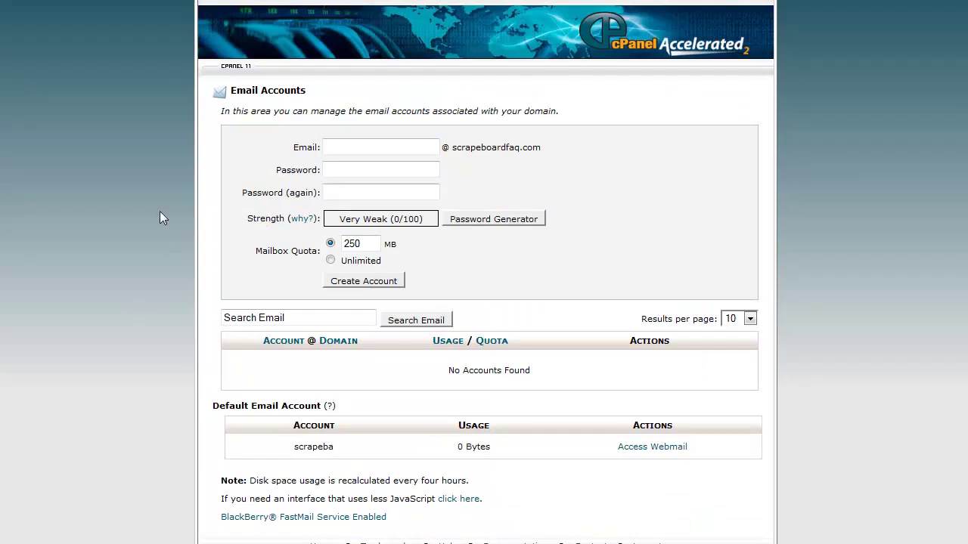
- Enter the new mailbox name in cPanel and generate a random password
click(333, 148)
text(red)
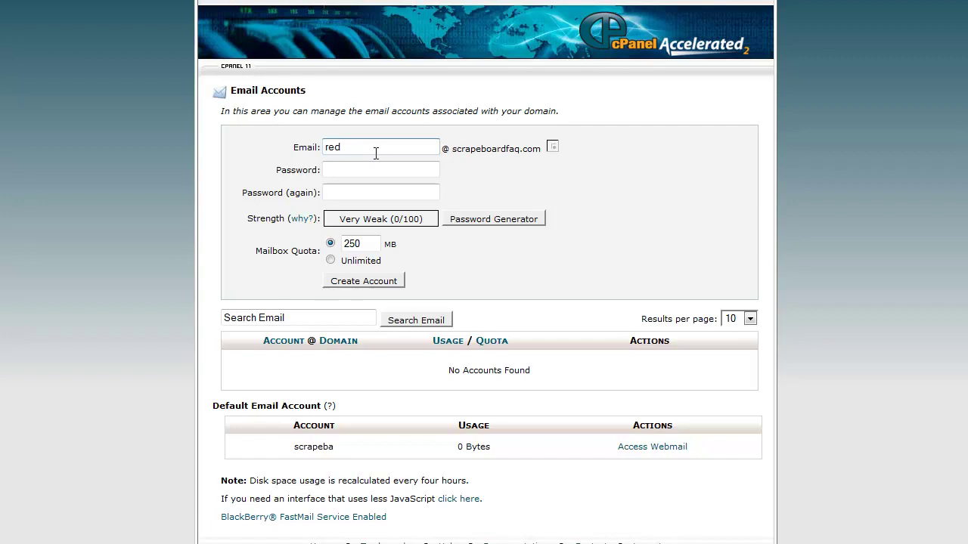
text(widgetman)
click(374, 171)
click(471, 221)
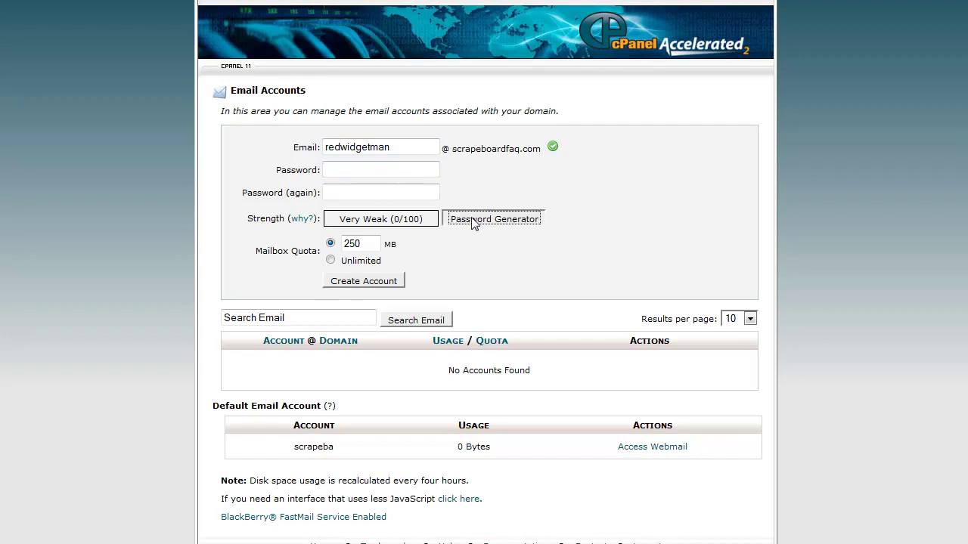
- Copy the generated password and paste it into a new Notepad document
triple_click(362, 265)
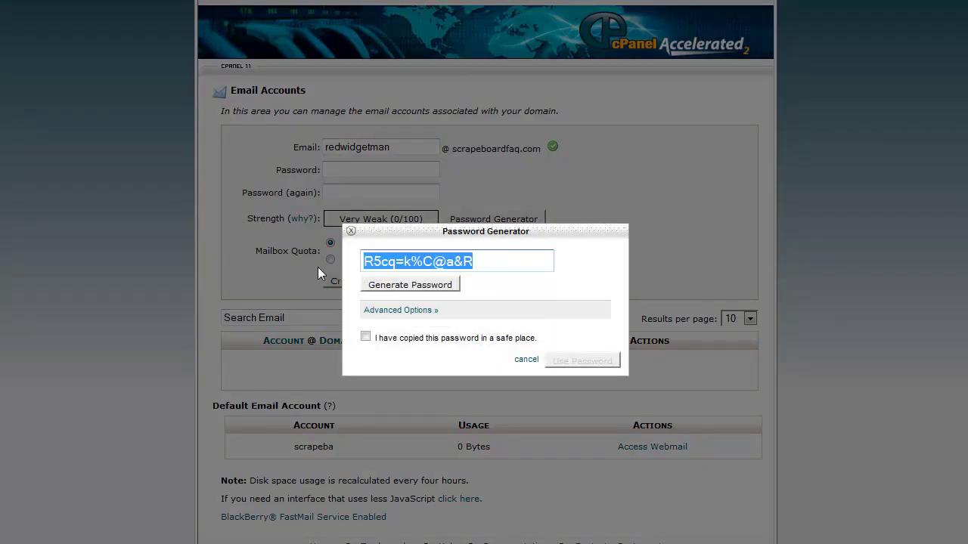
right_click(453, 263)
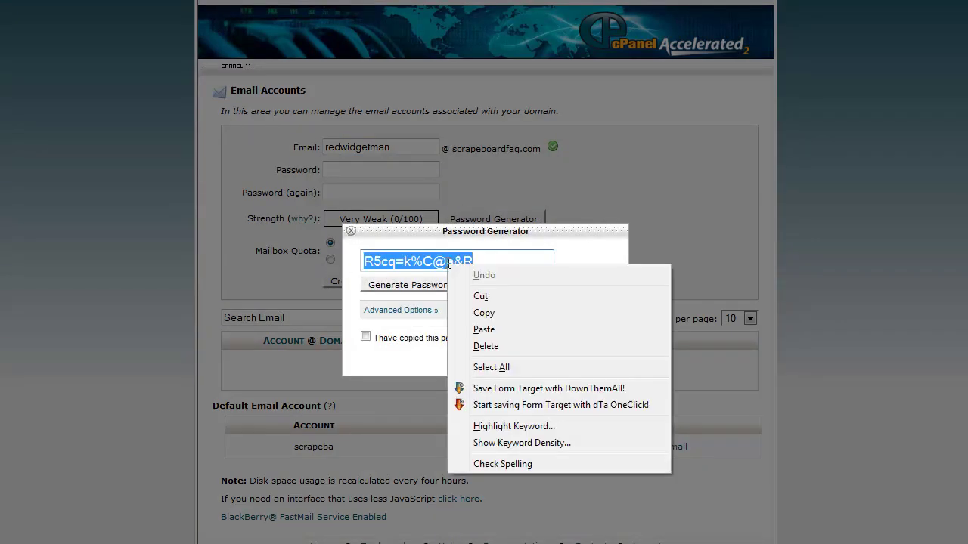
click(484, 313)
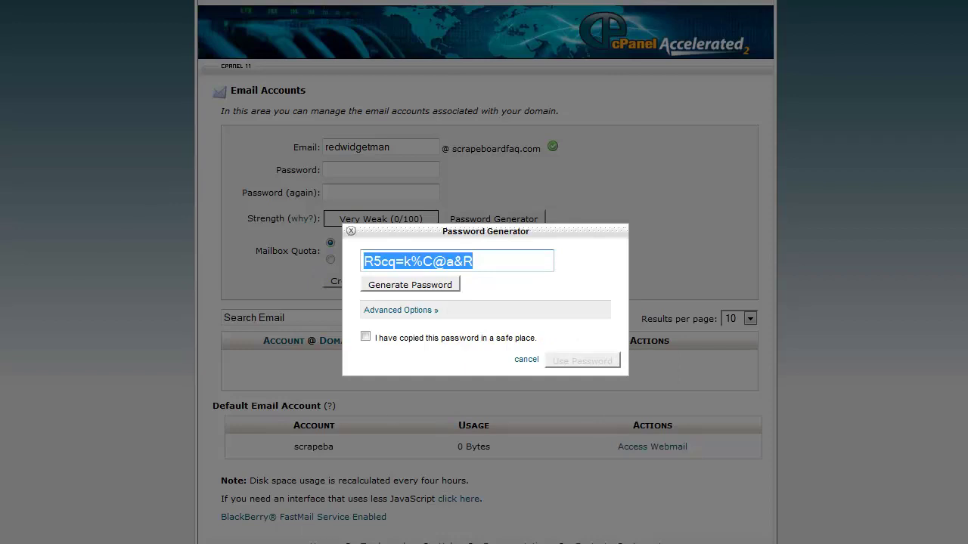
key(super)
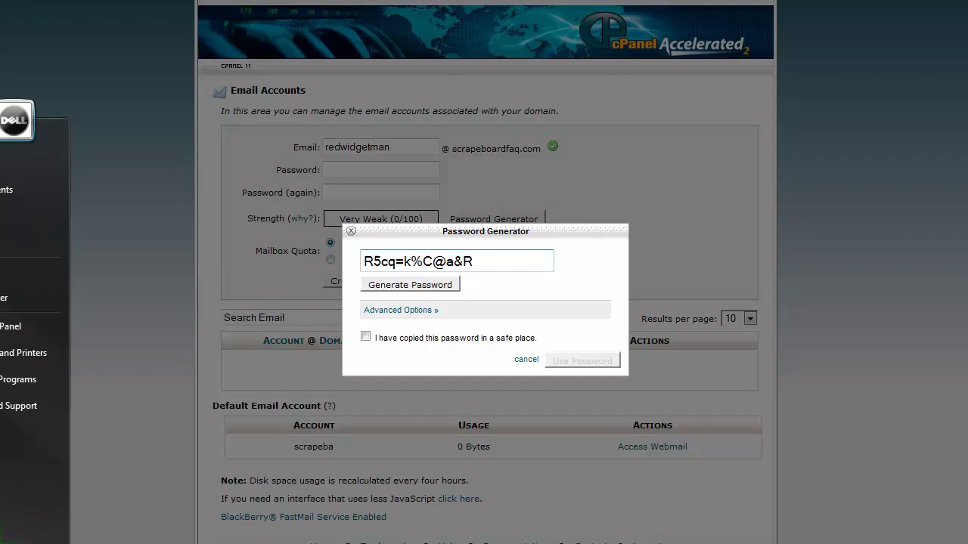
key(Return)
right_click(15, 77)
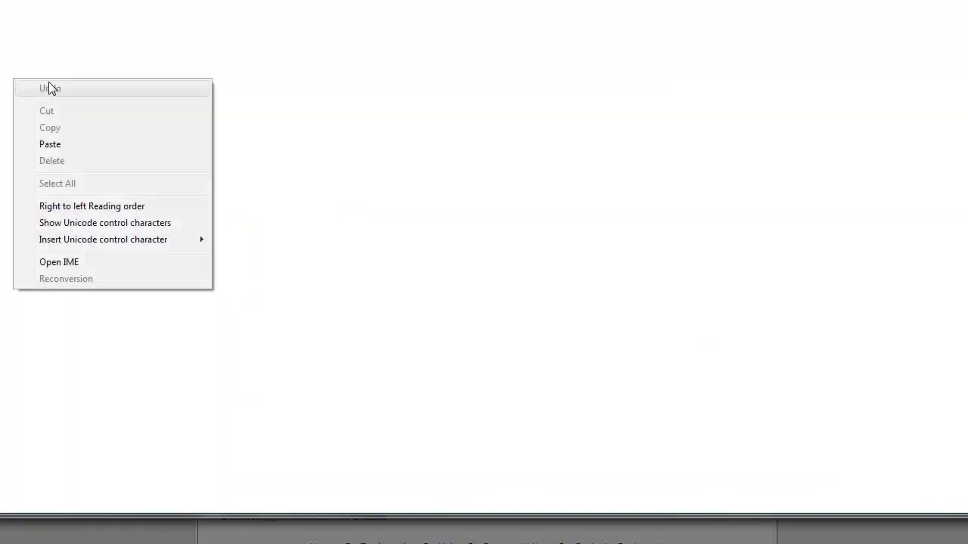
click(79, 151)
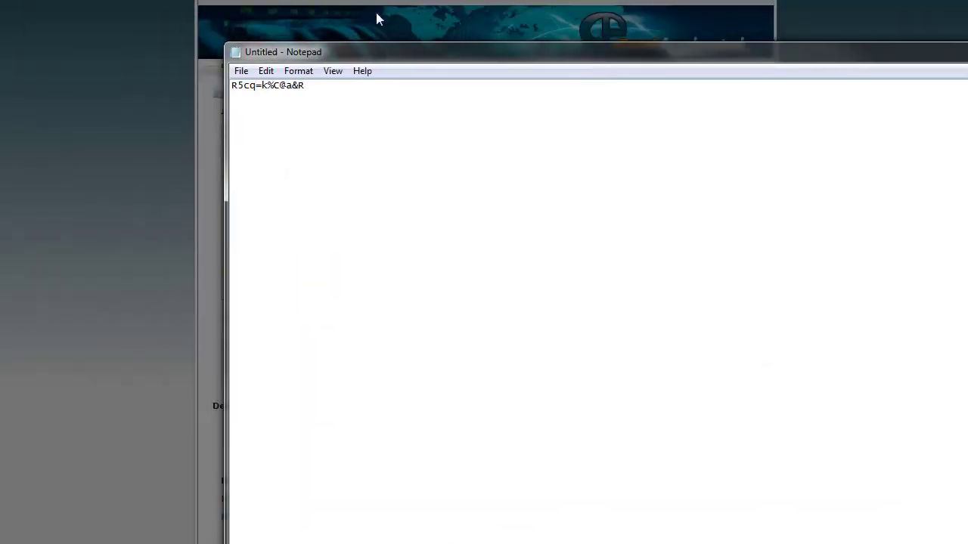
- Apply the generated Very Strong password and create the mailbox with a 250 MB quota
click(382, 7)
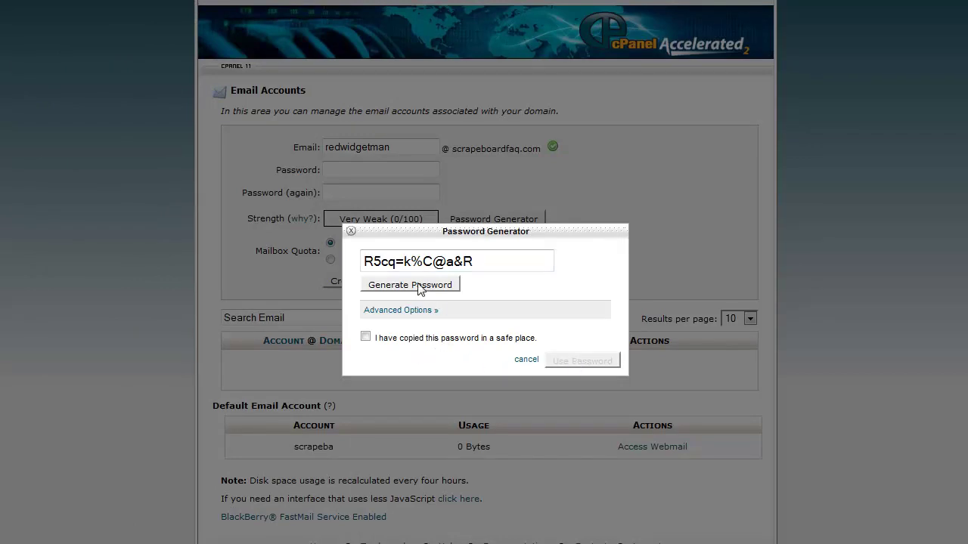
triple_click(480, 262)
click(567, 360)
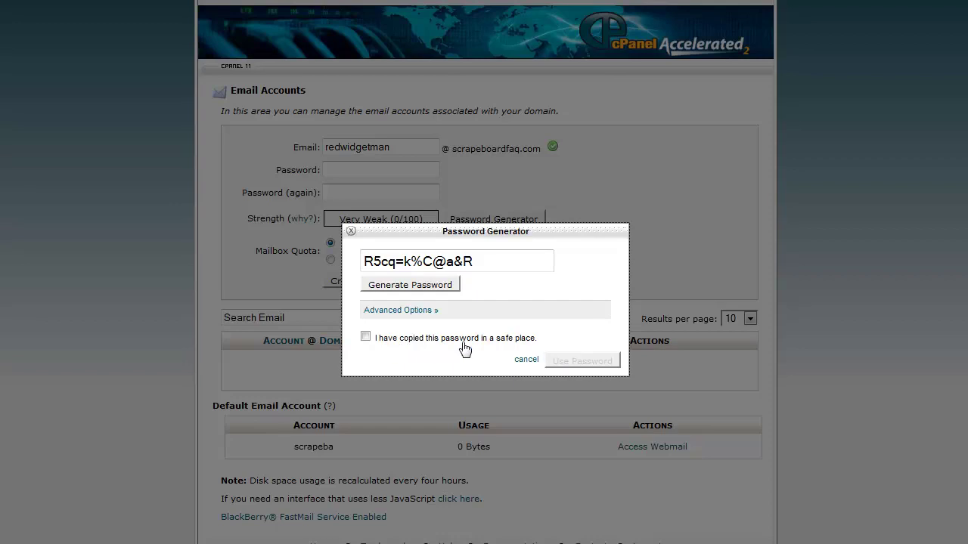
click(366, 337)
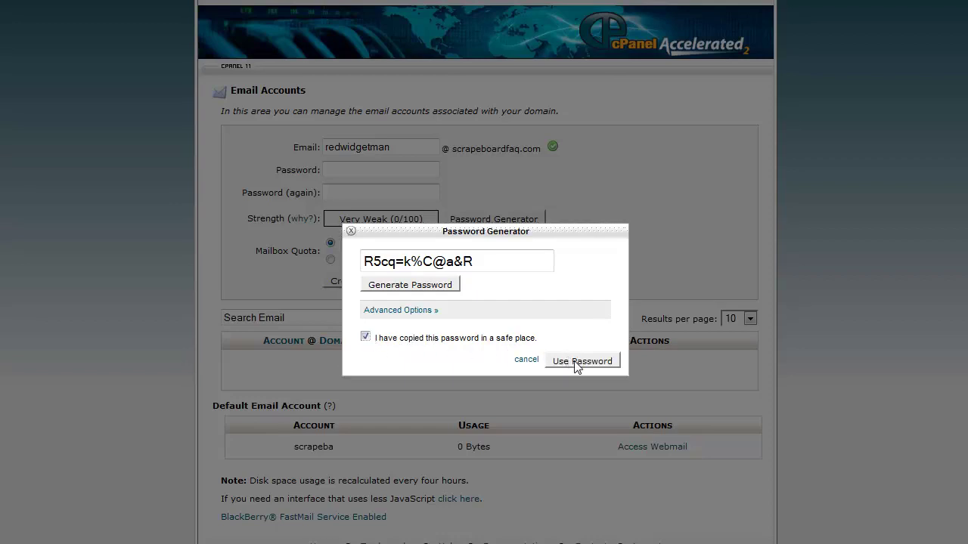
click(572, 362)
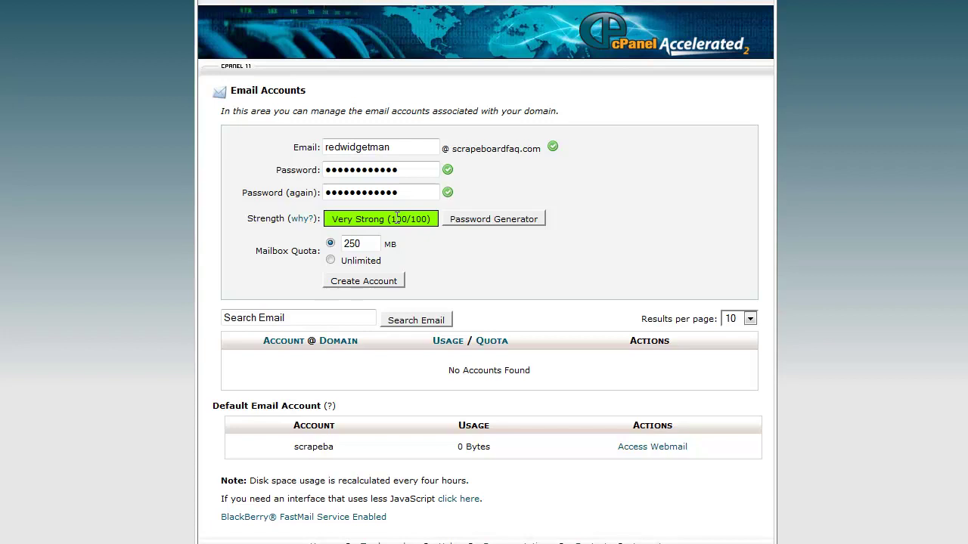
click(368, 282)
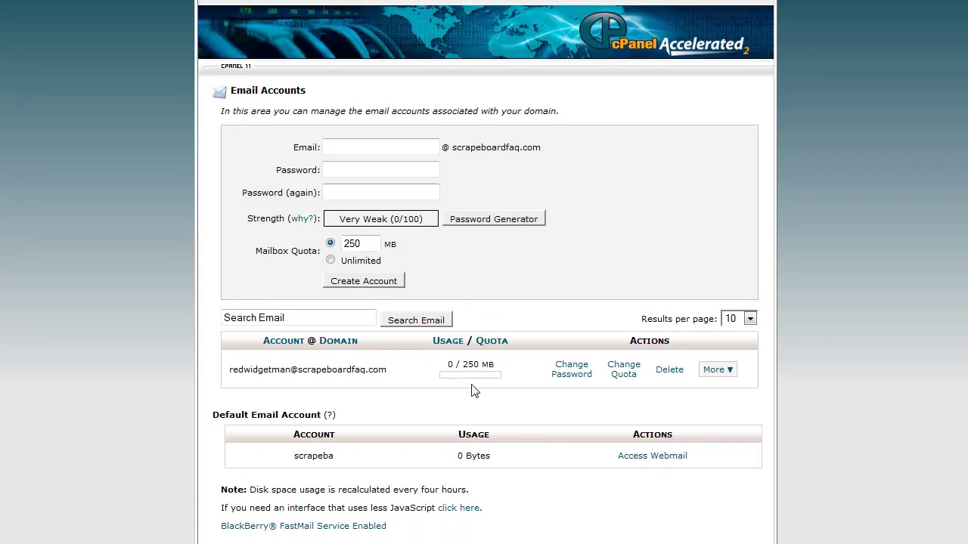
- Choose Outlook 2000 POP3 auto-configure for the new mailbox and dismiss the three notices
click(731, 372)
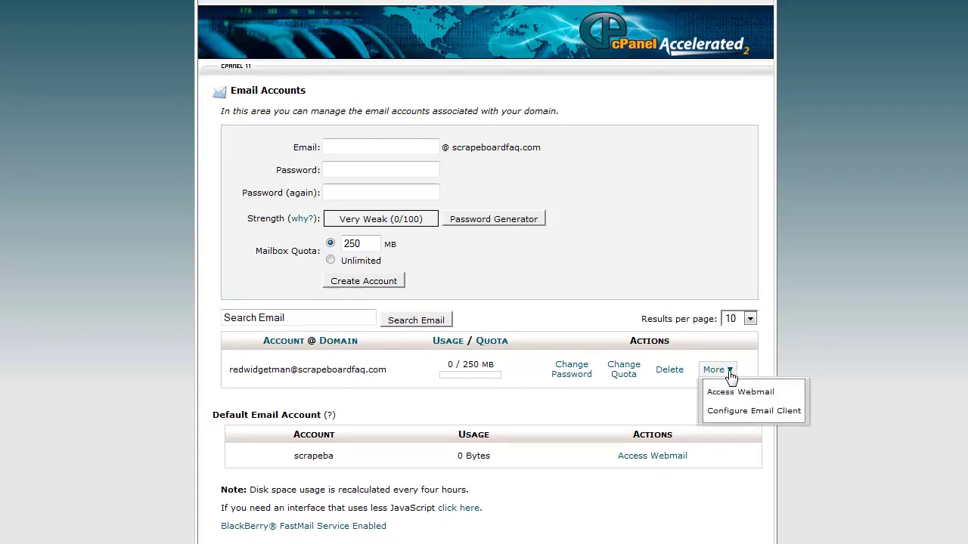
click(750, 413)
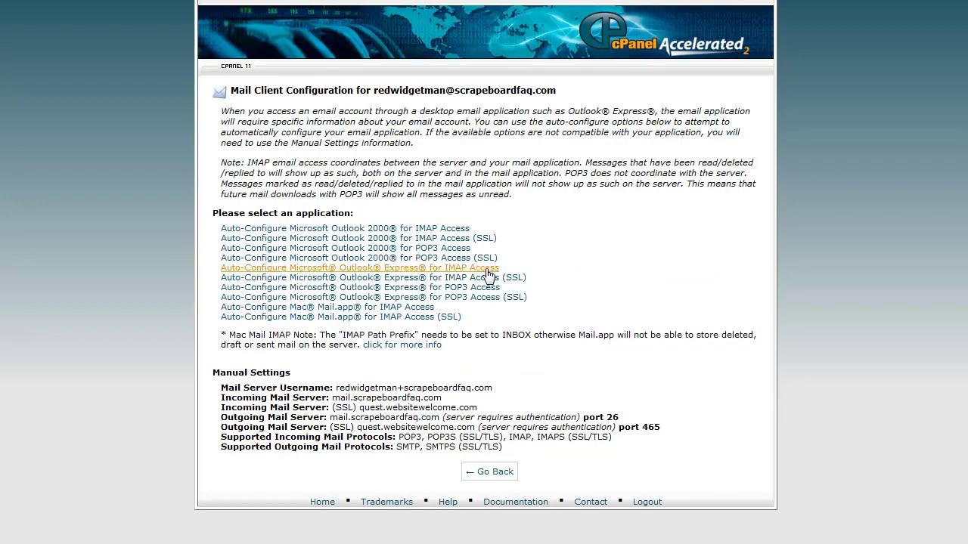
click(438, 254)
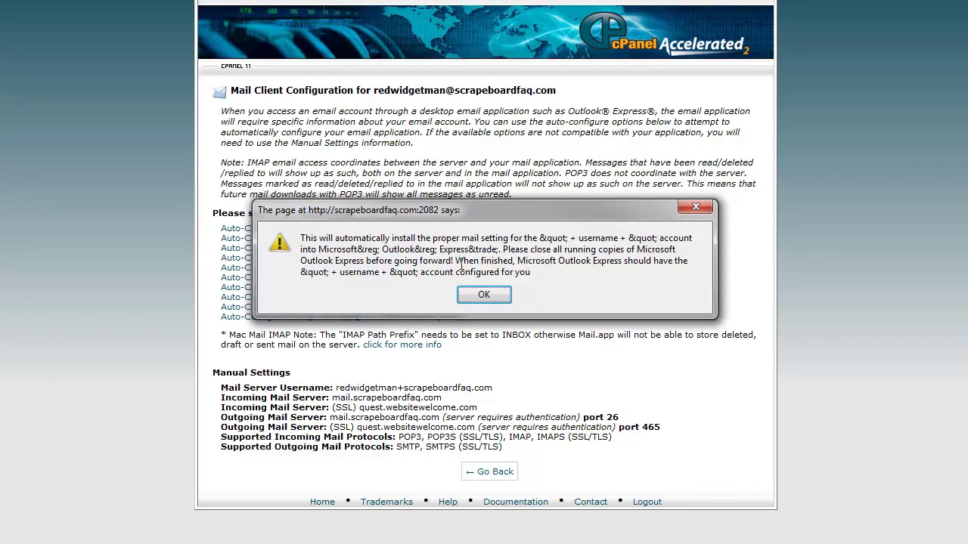
click(485, 295)
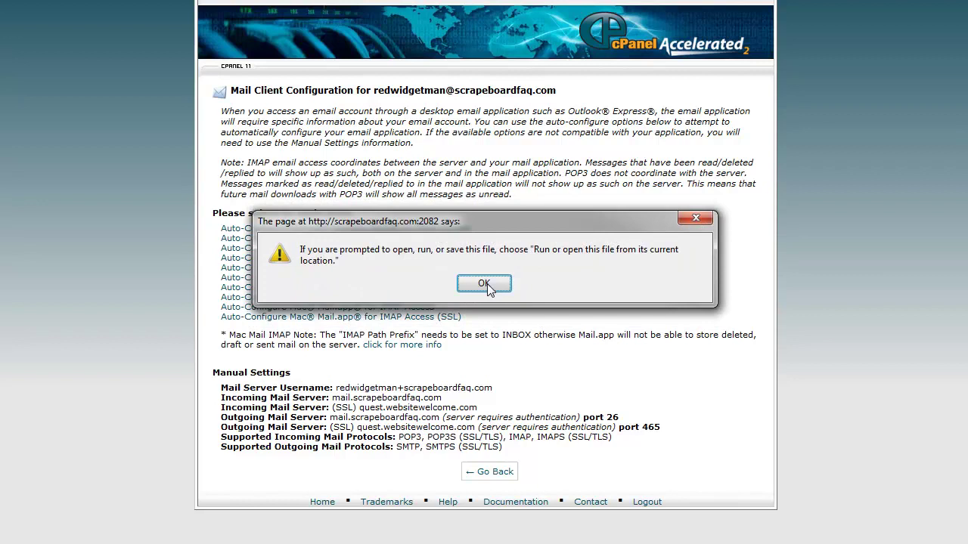
click(487, 283)
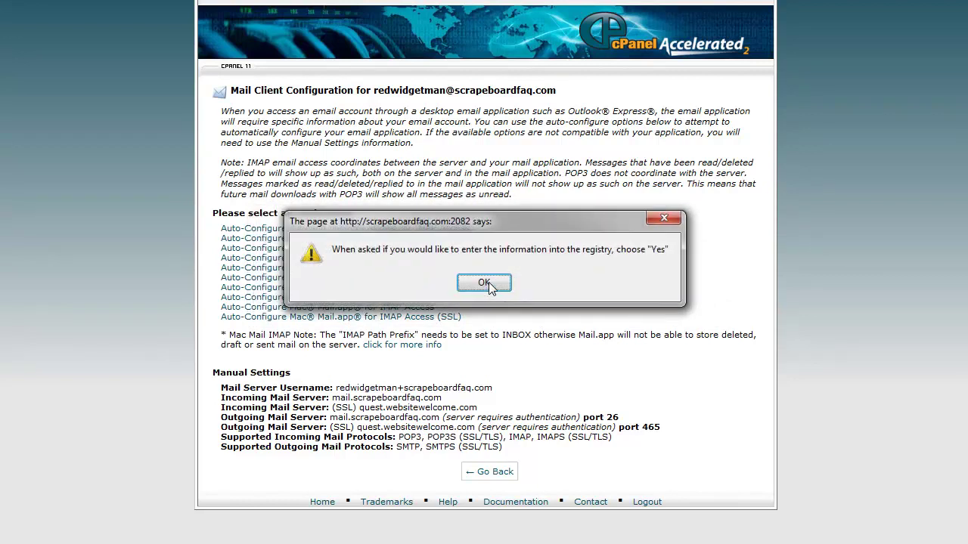
click(488, 282)
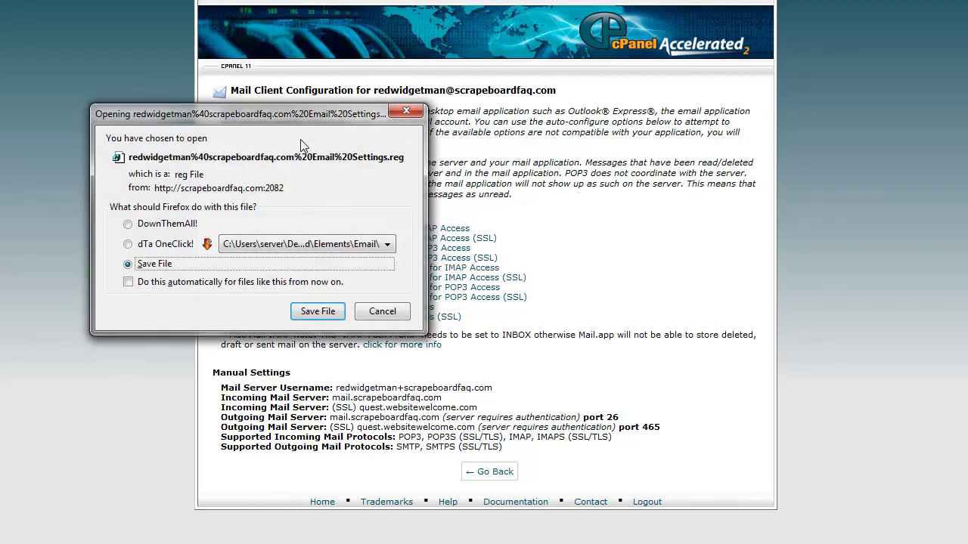
- Download the Email Settings .reg file with DownThemAll! into Elements\Email, then close the downloads list
drag(304, 115, 768, 149)
click(277, 225)
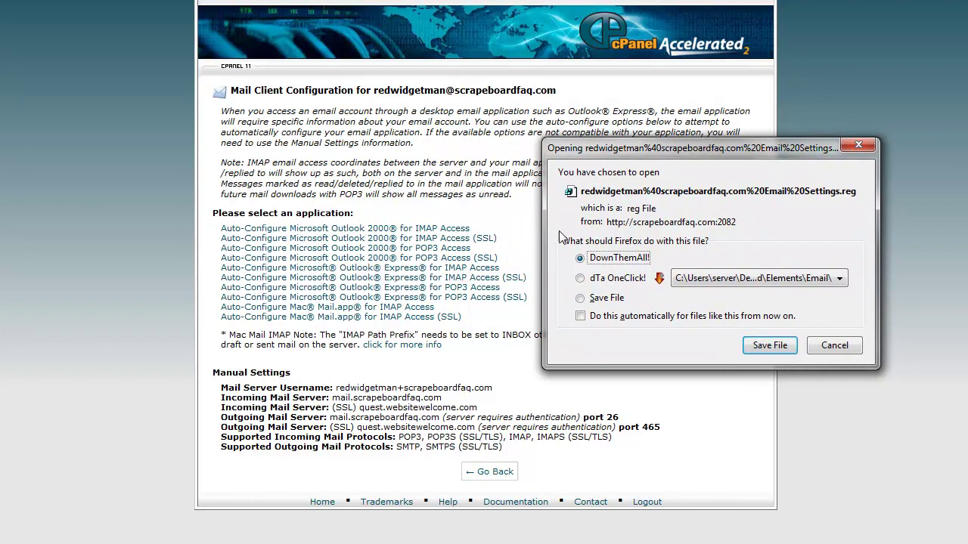
drag(689, 155, 507, 140)
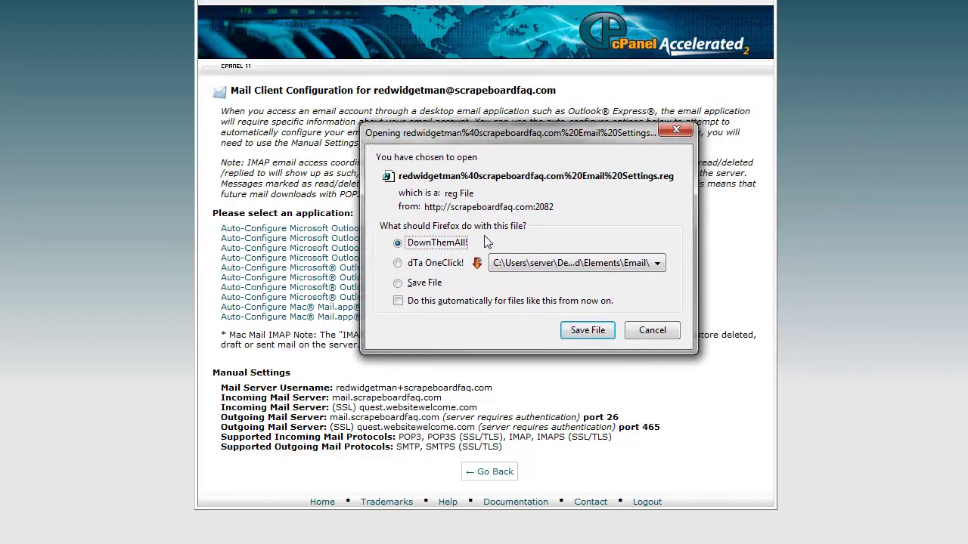
click(590, 331)
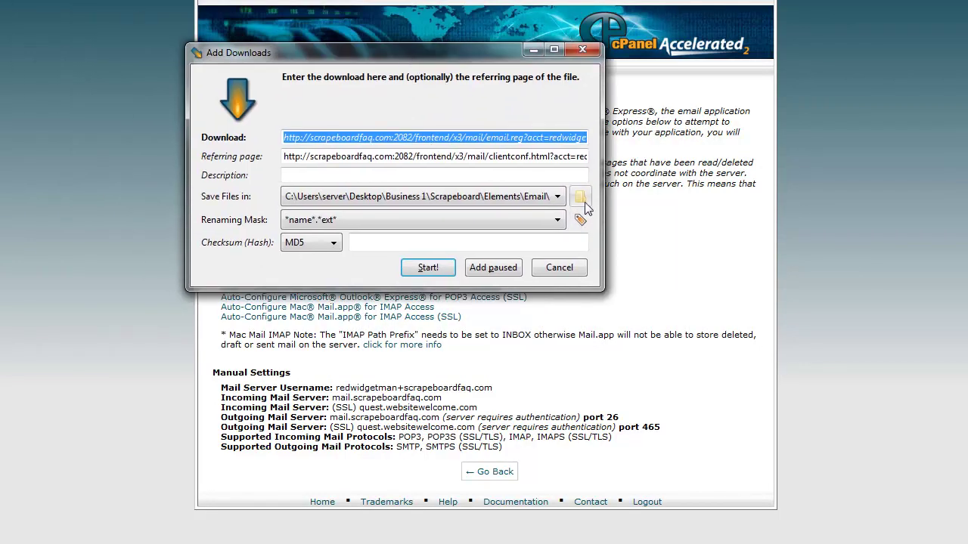
click(580, 196)
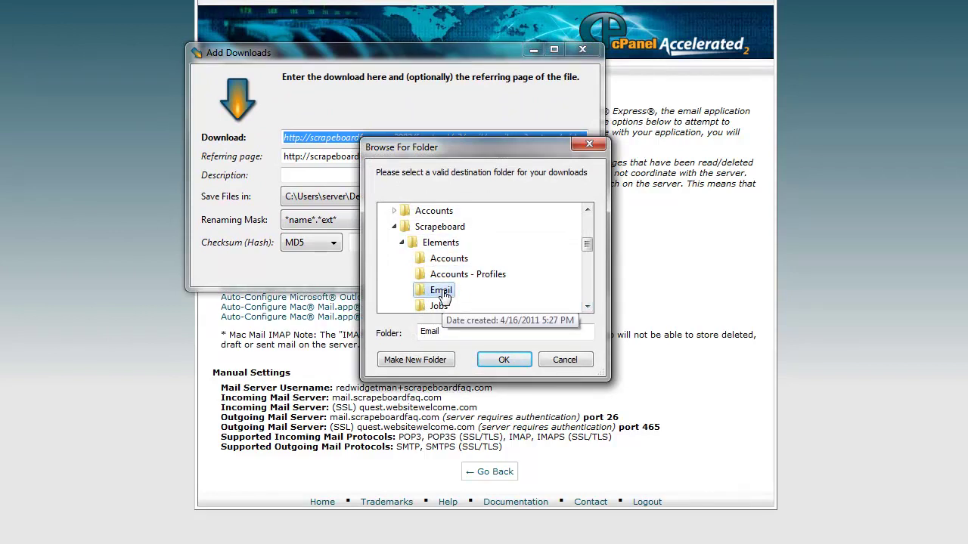
click(503, 360)
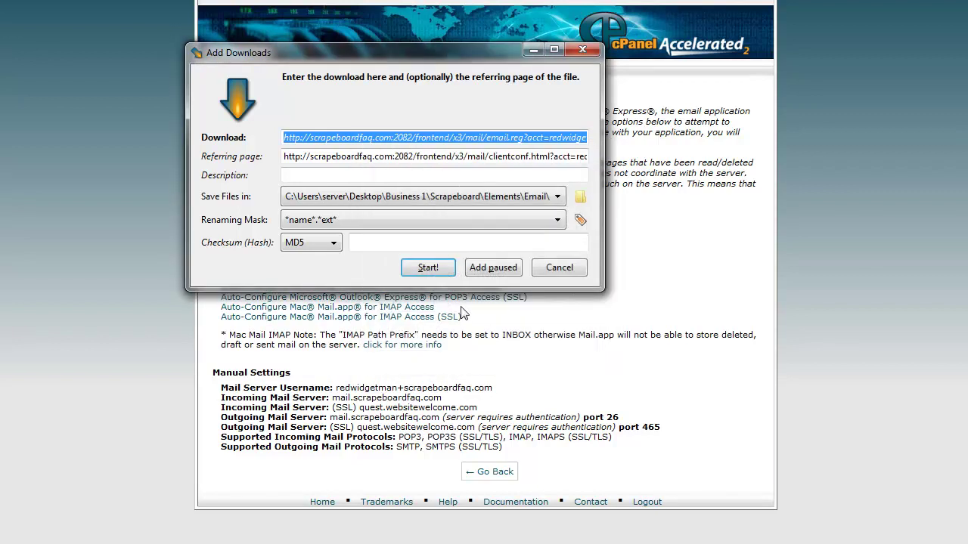
click(428, 268)
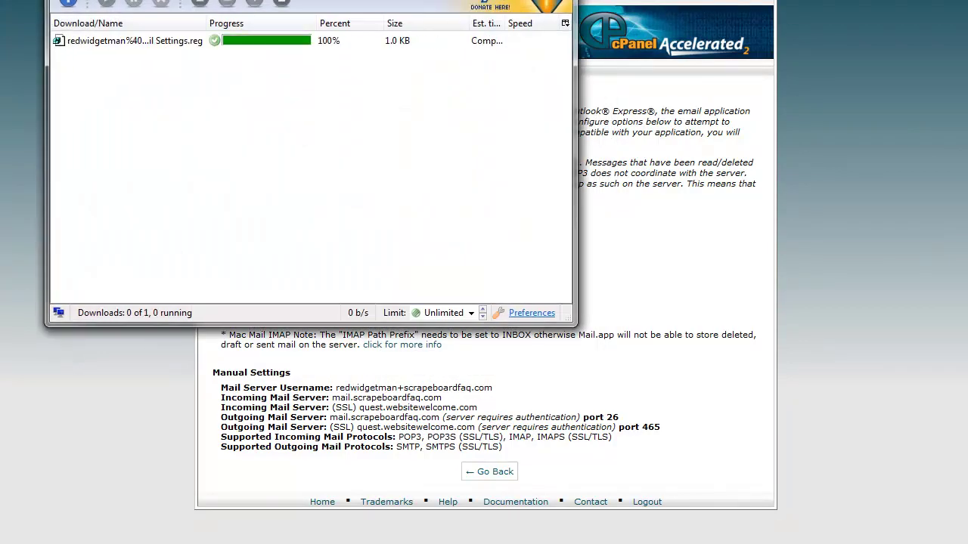
click(624, 31)
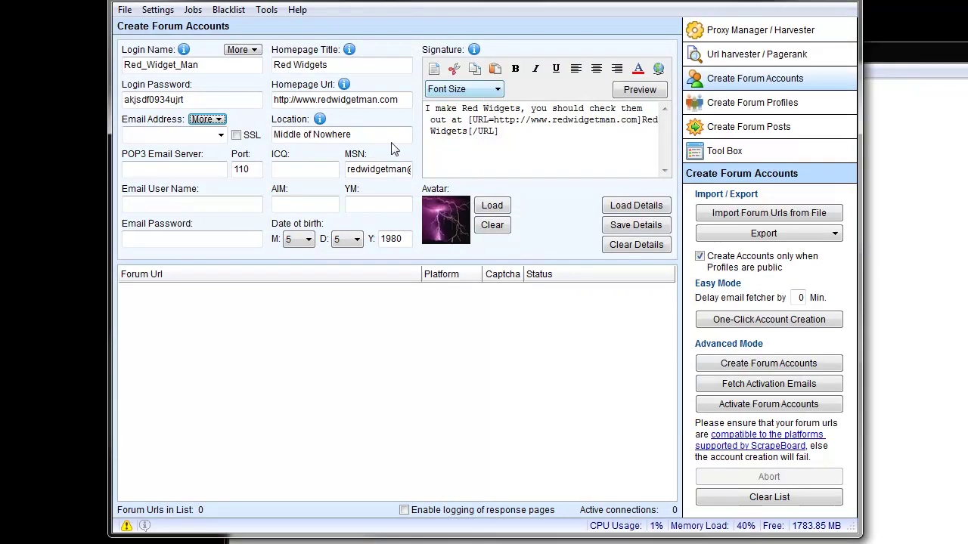
- Import email address, POP3 server, port 110 and user name from the redwidgetman .reg file
click(208, 120)
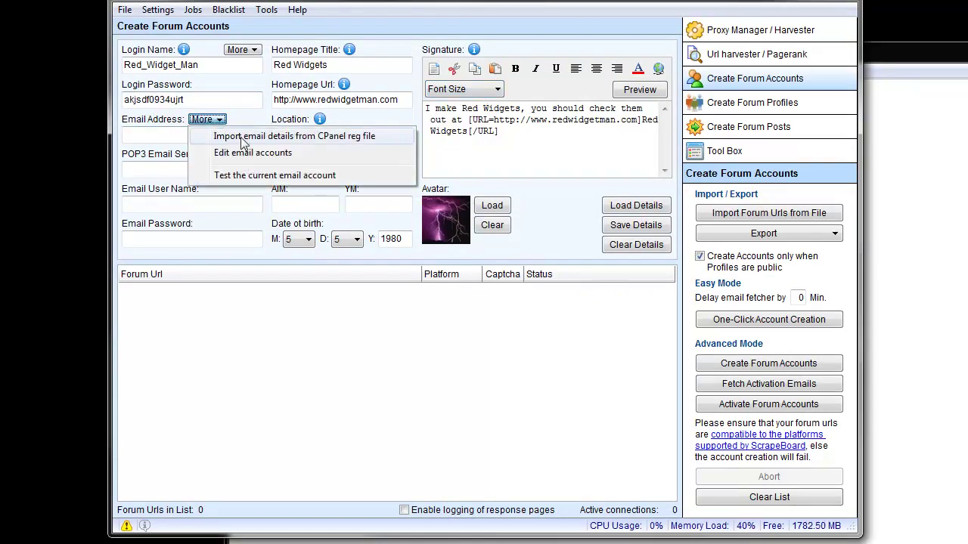
click(243, 144)
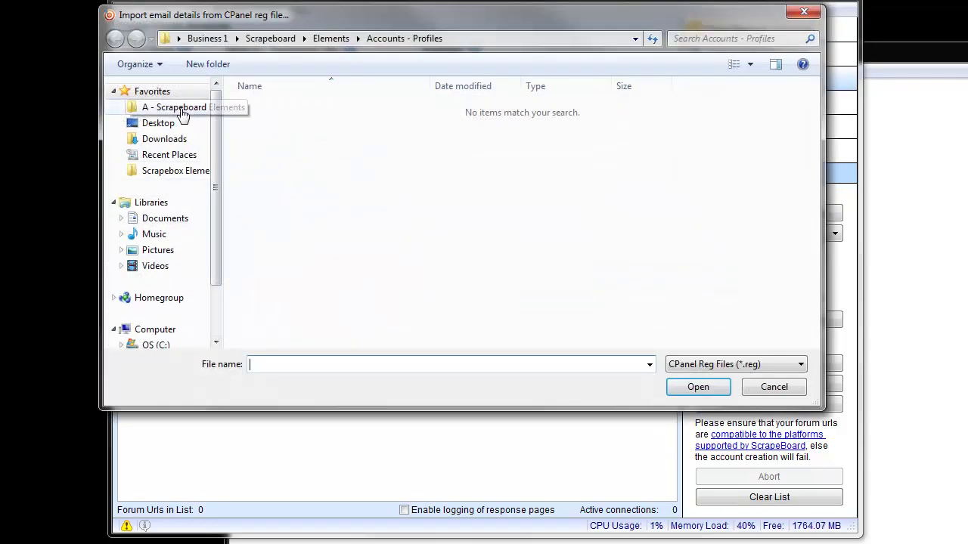
click(180, 109)
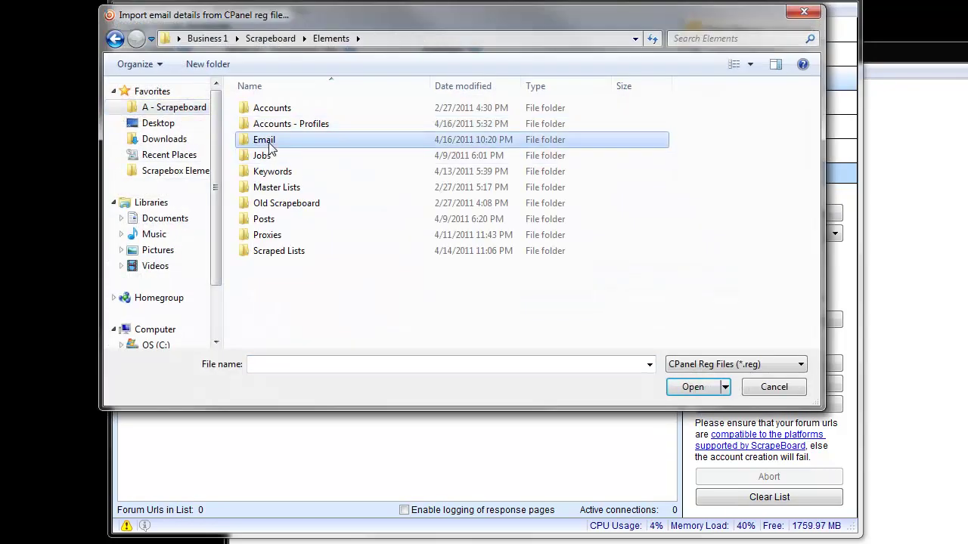
double_click(273, 136)
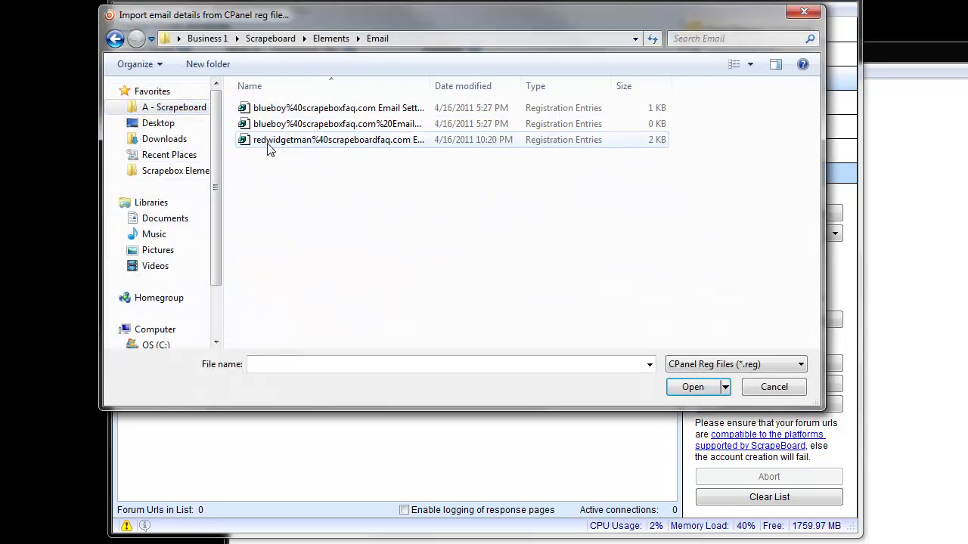
double_click(344, 141)
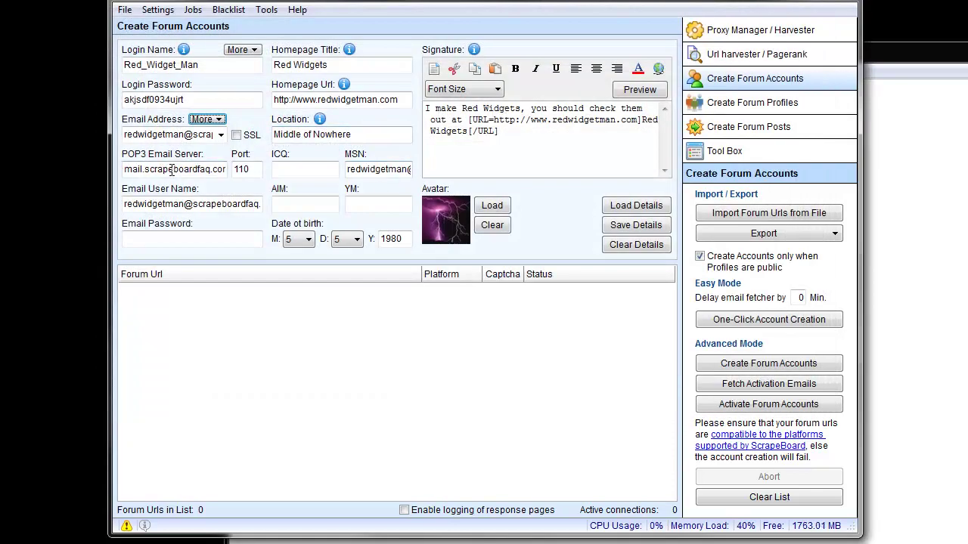
double_click(183, 137)
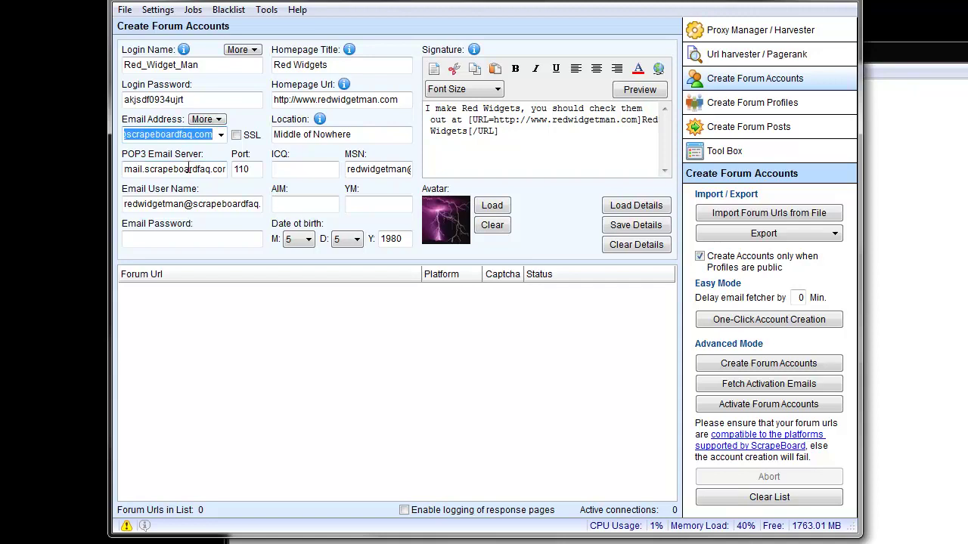
click(188, 170)
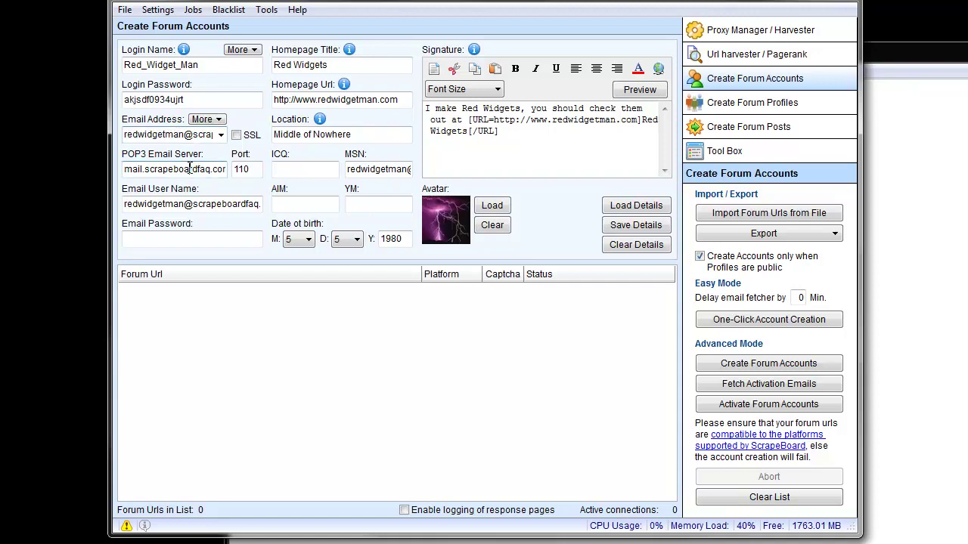
- Copy the stored password from Notepad into the Email Password field
double_click(227, 199)
drag(226, 198, 122, 207)
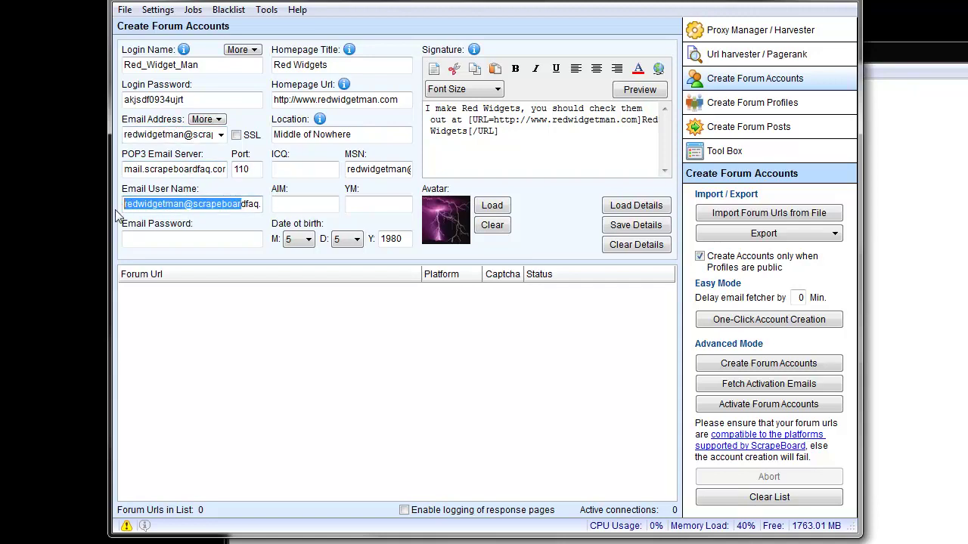
click(184, 241)
key(alt+Tab)
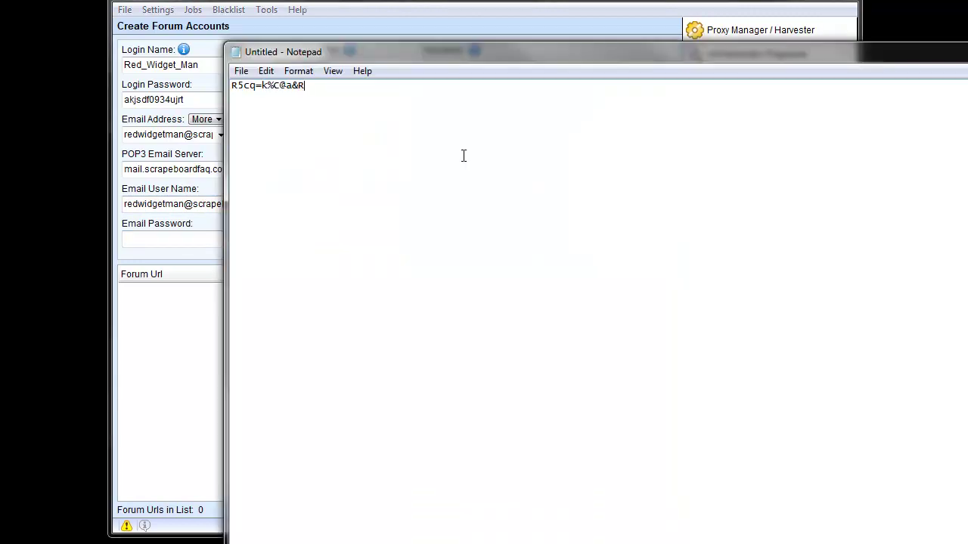
drag(330, 85, 225, 86)
right_click(271, 93)
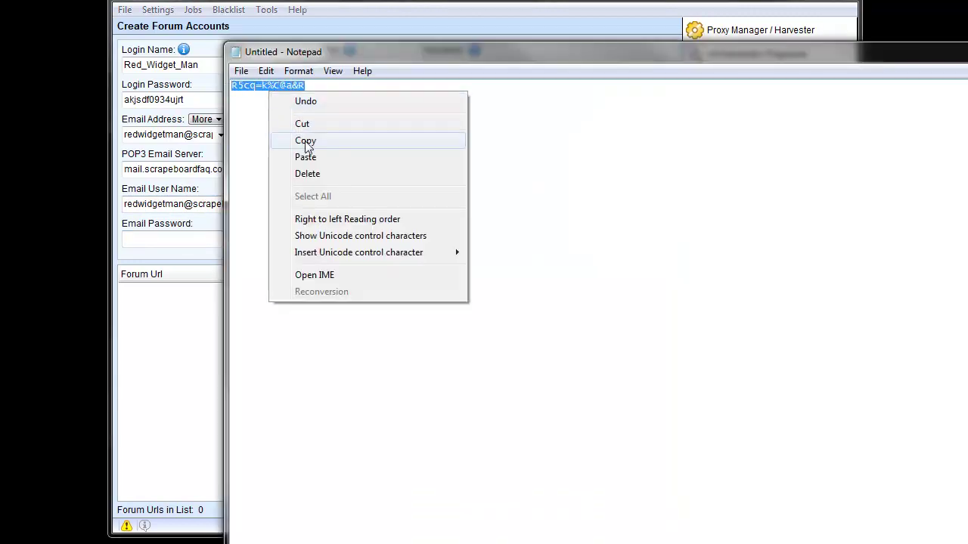
click(307, 142)
click(151, 241)
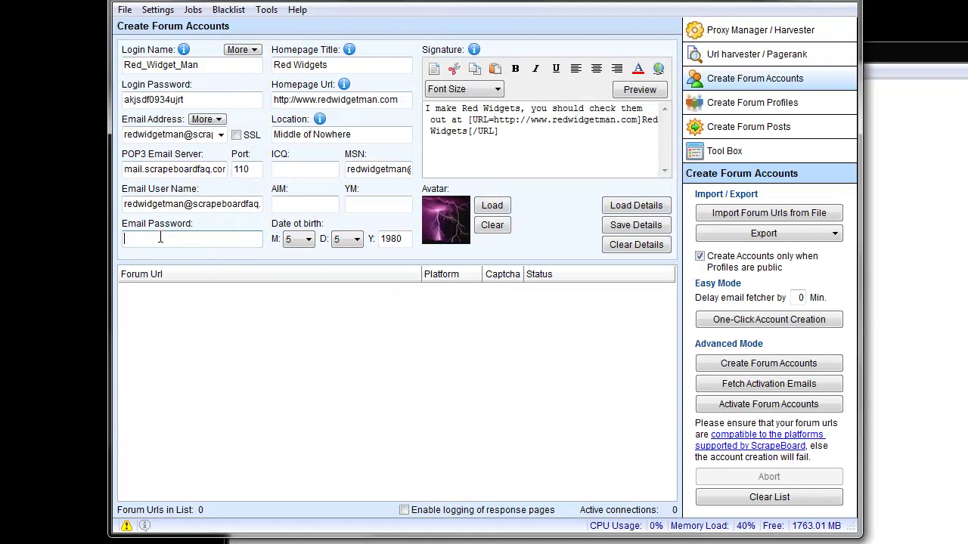
right_click(160, 242)
click(196, 301)
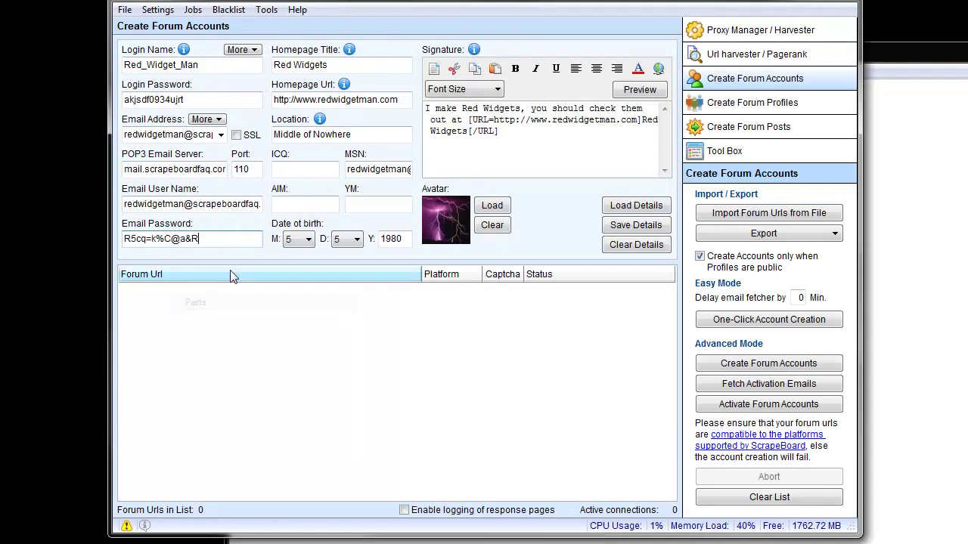
- Save the login details, overwriting the Scrapeboard Vid profile file
click(636, 227)
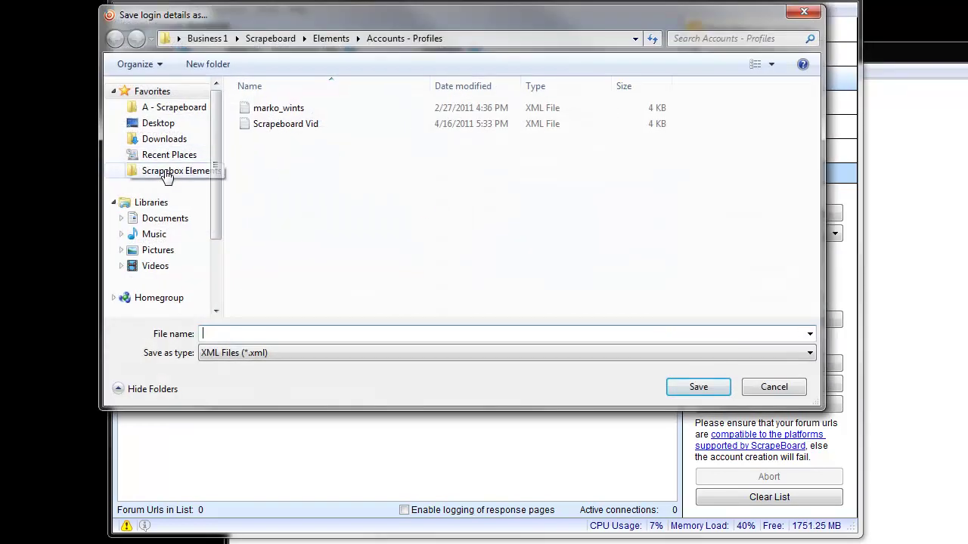
double_click(301, 123)
click(529, 271)
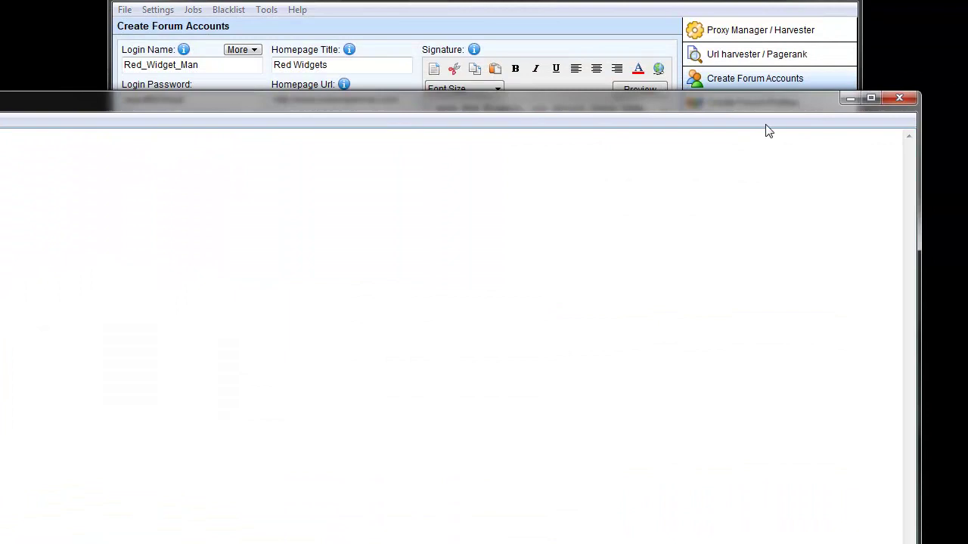
click(851, 102)
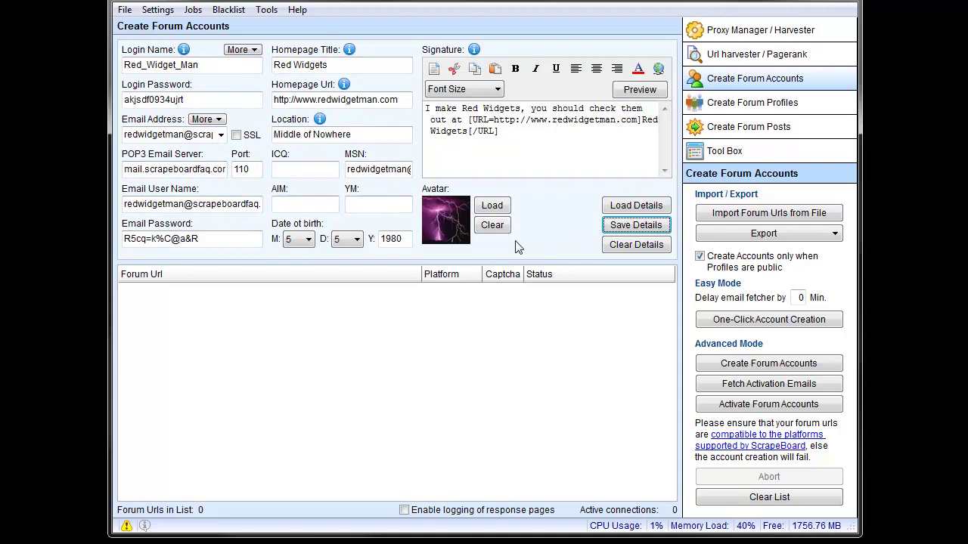
- Run the current email account test and dismiss its success message
click(206, 120)
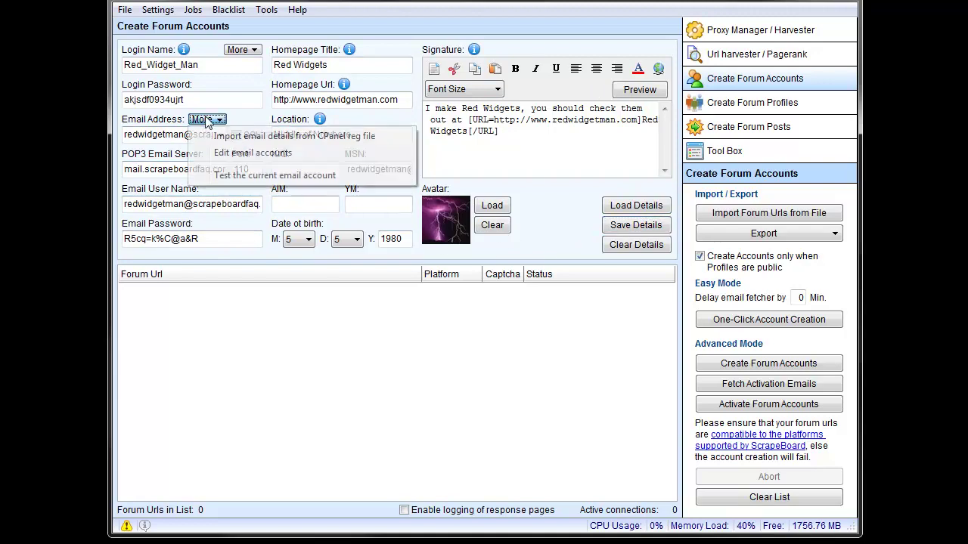
click(247, 179)
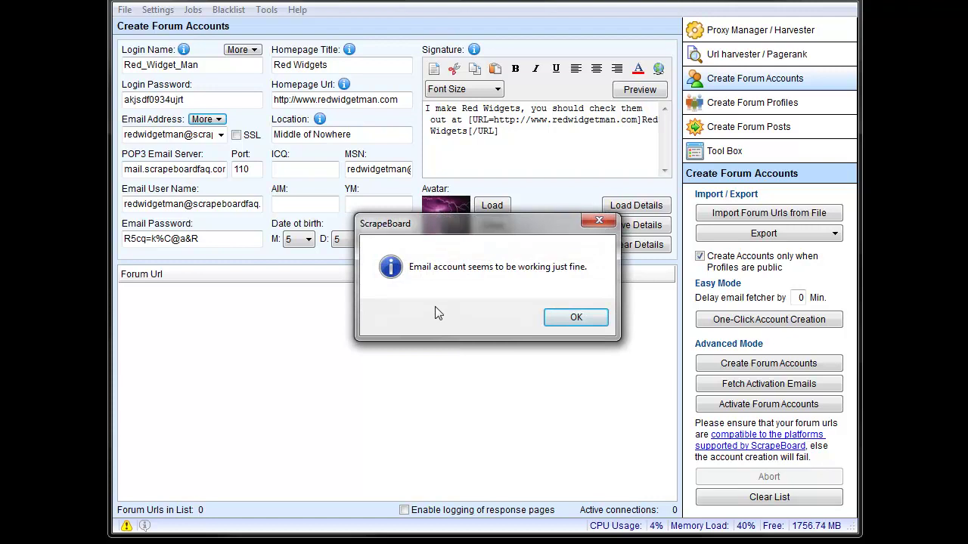
click(576, 318)
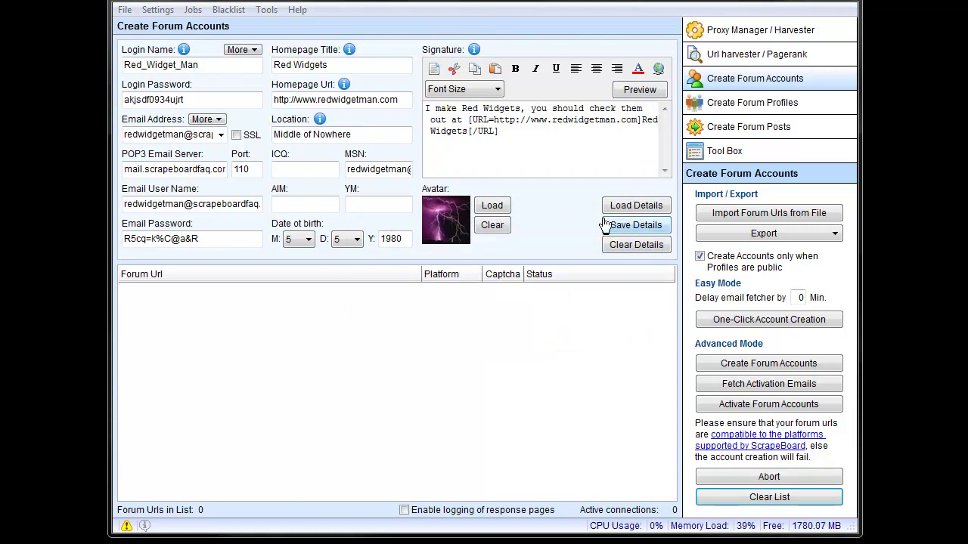
- Import the forum URL list from the Projects > Scrapeboard Vid folder, filling the list with 56 forums
click(771, 214)
click(136, 106)
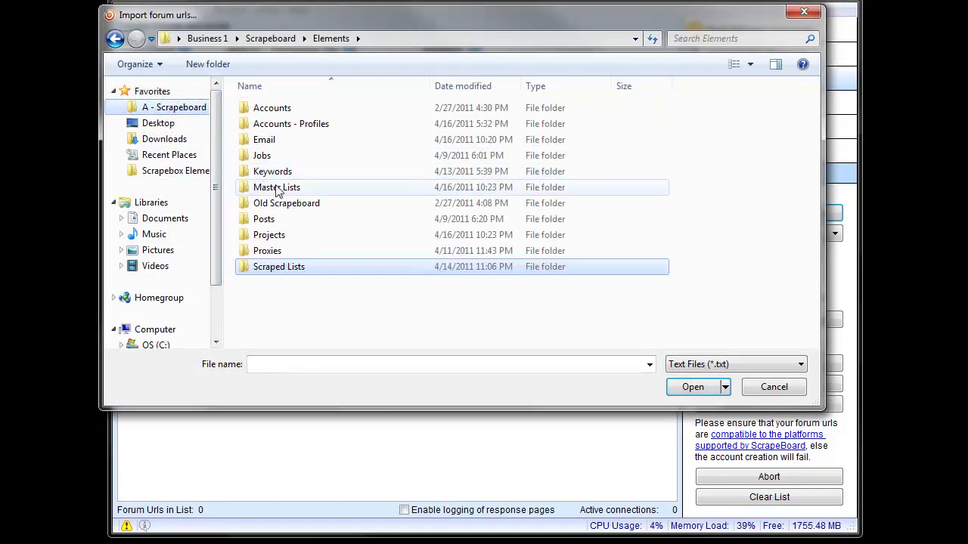
double_click(281, 236)
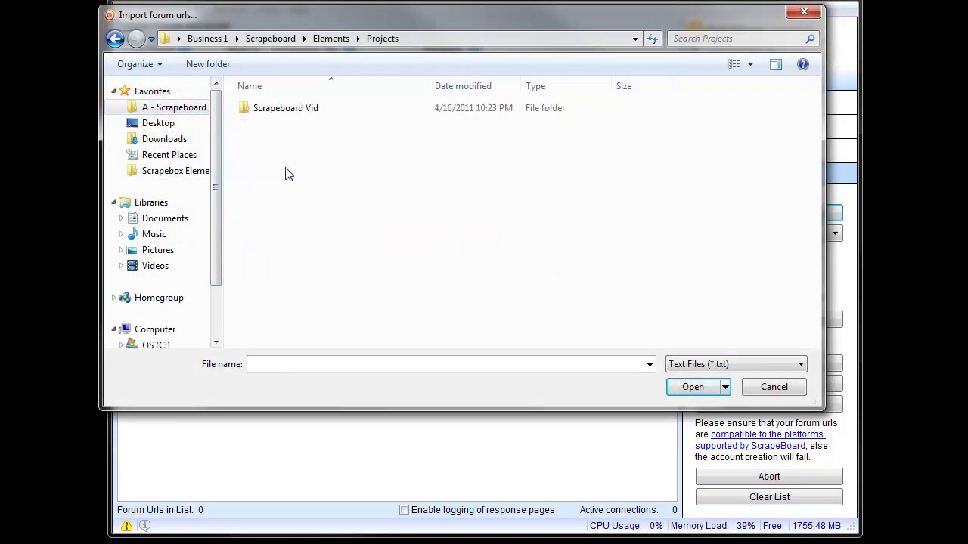
double_click(279, 112)
double_click(285, 110)
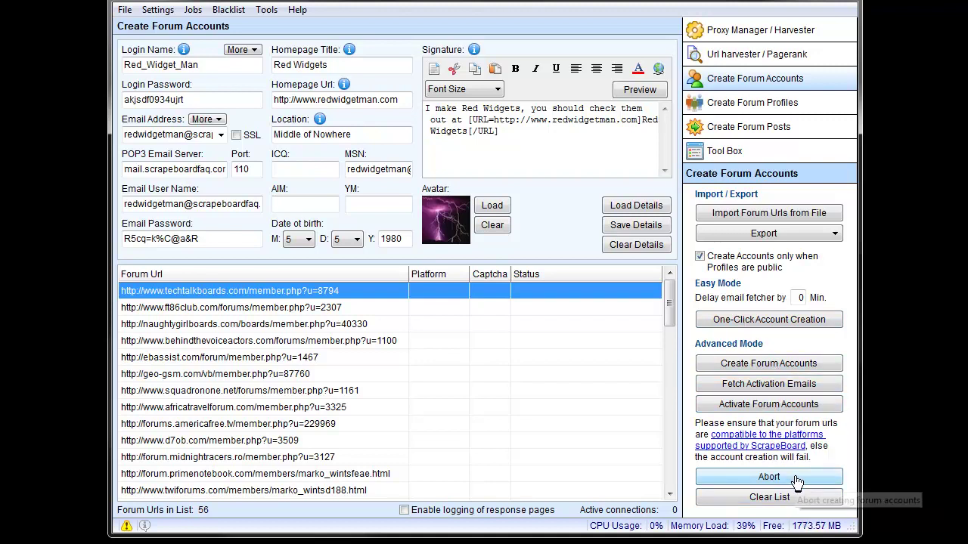
- Run One-Click Account Creation on the 56 forums and dismiss the summary reporting 37 activated
click(784, 321)
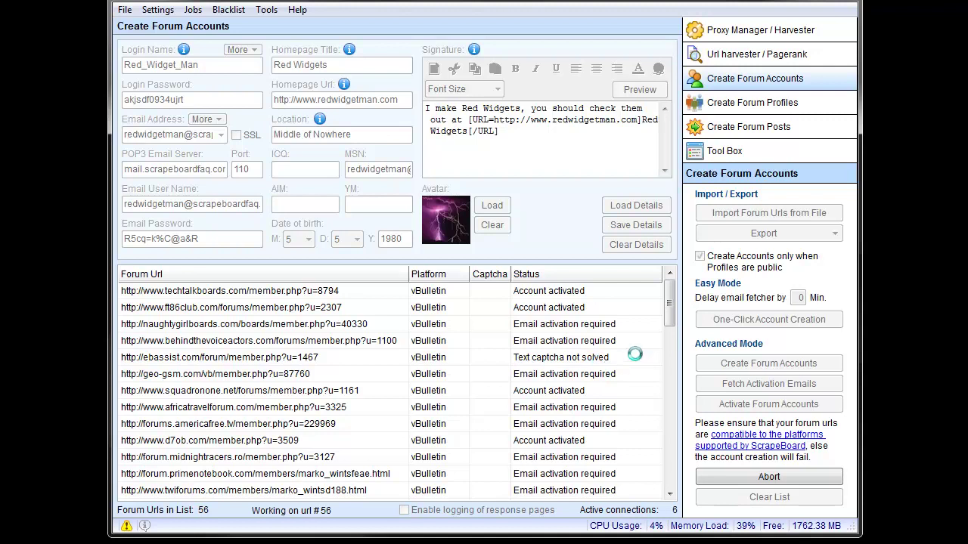
scroll(670, 316, down, 5)
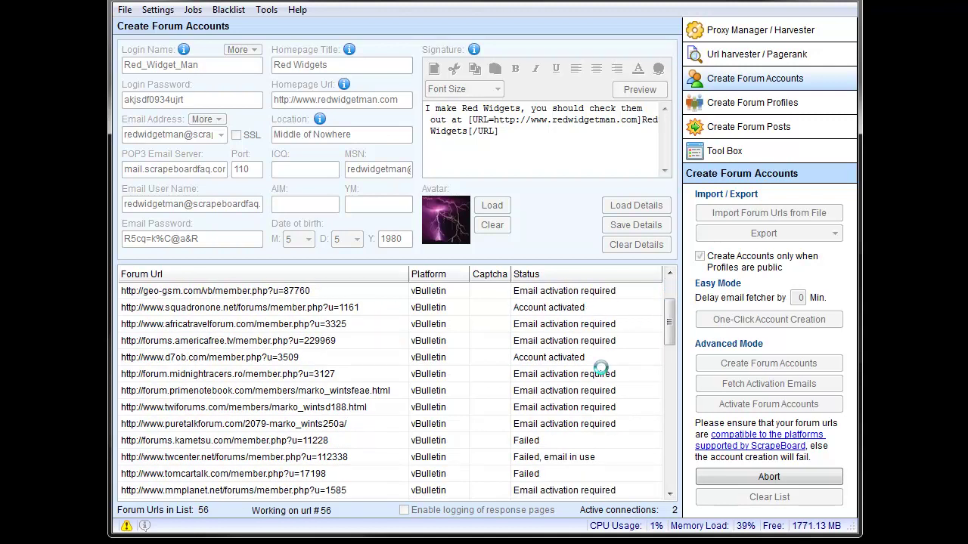
scroll(670, 336, down, 2)
drag(670, 336, 589, 323)
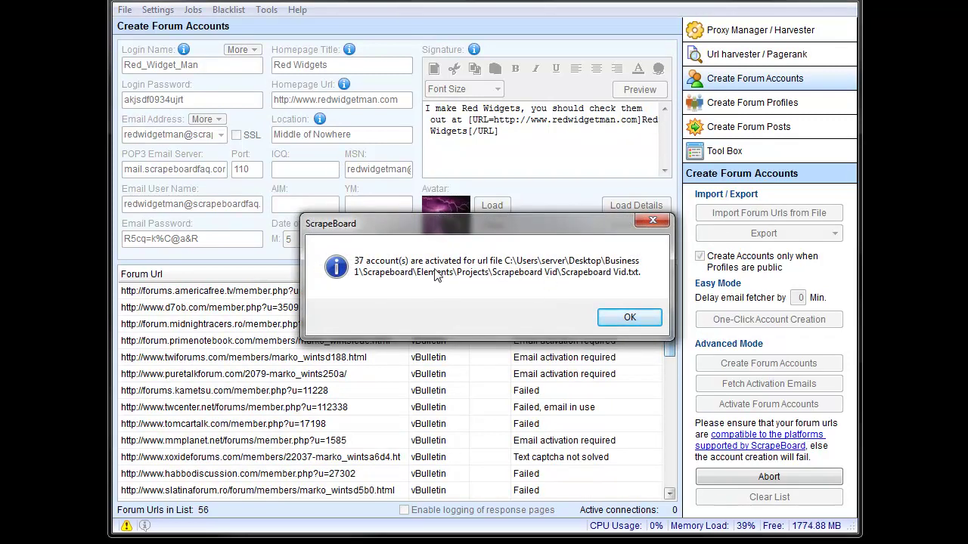
click(630, 319)
drag(670, 332, 668, 484)
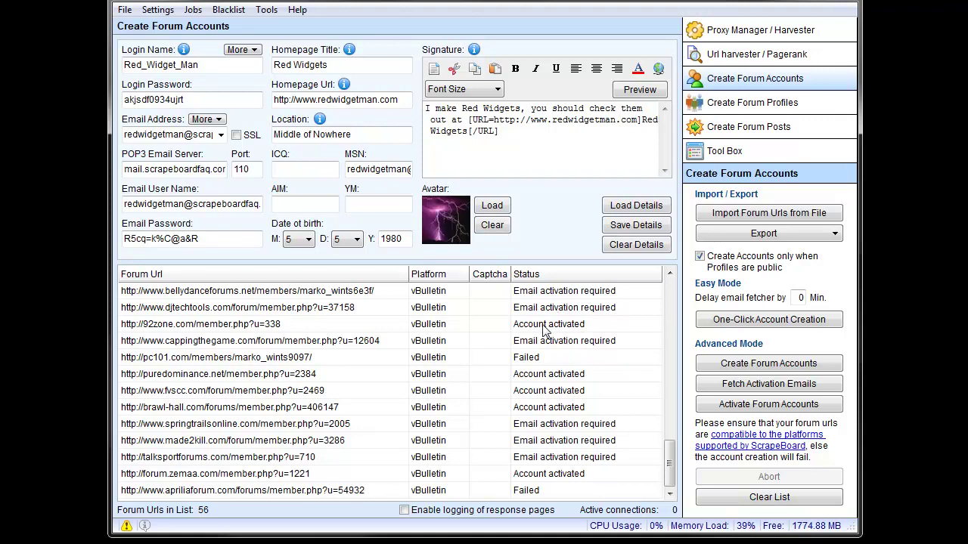
- Bring the Scrapeboard Vid result folder to the front and select Scrapeboard Vid.sbacc
key(alt+Tab)
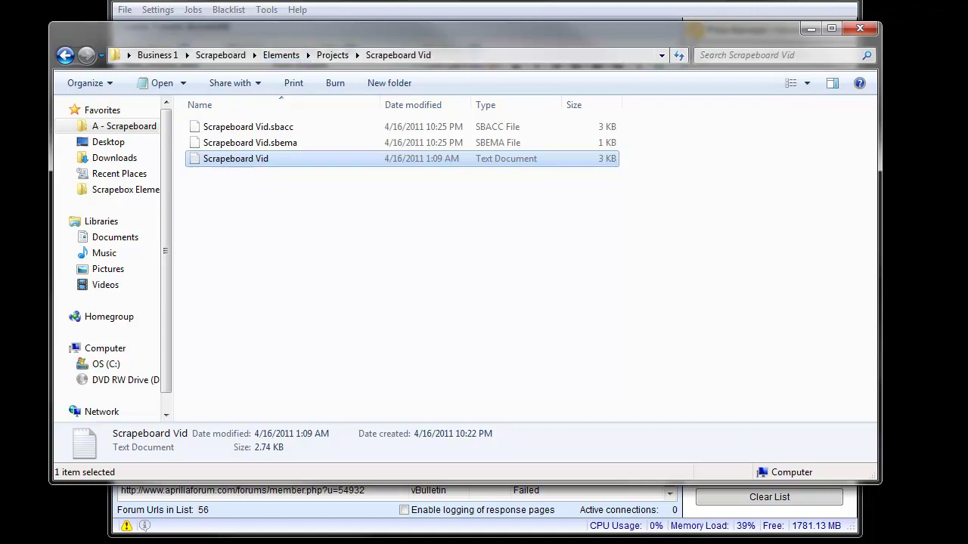
key(alt+Tab)
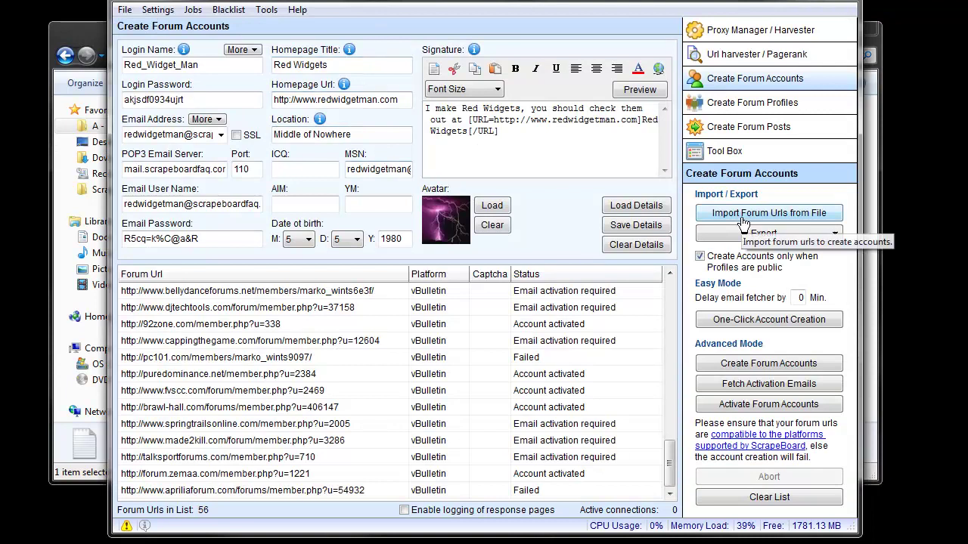
click(744, 214)
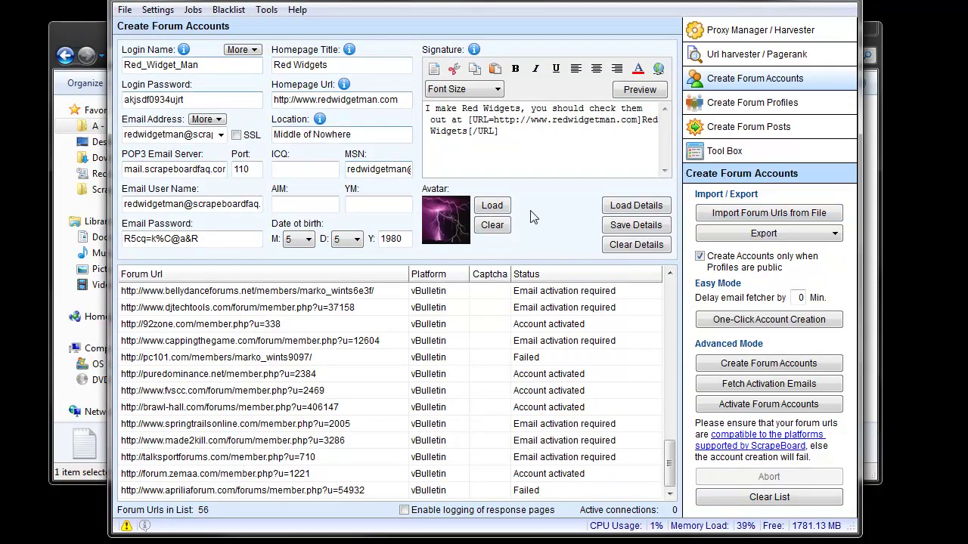
click(92, 47)
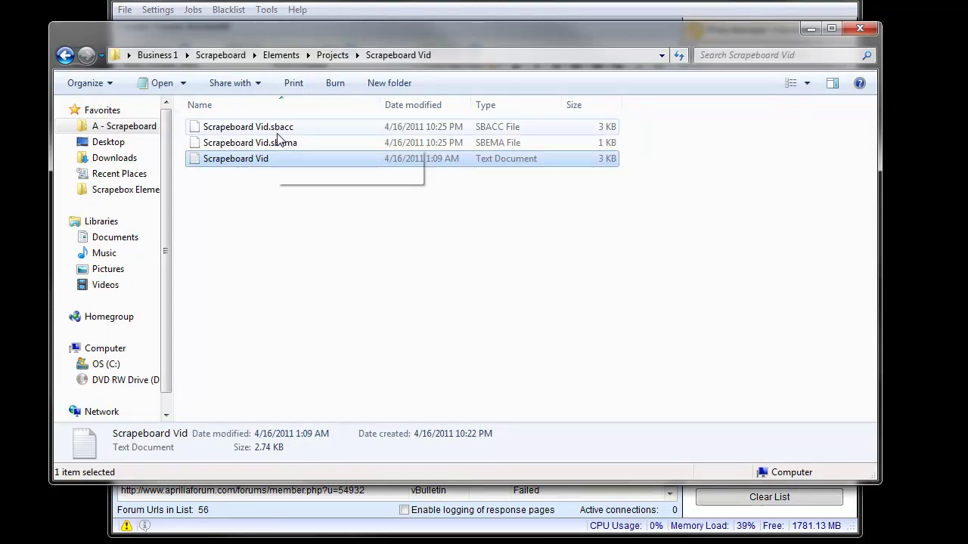
click(317, 132)
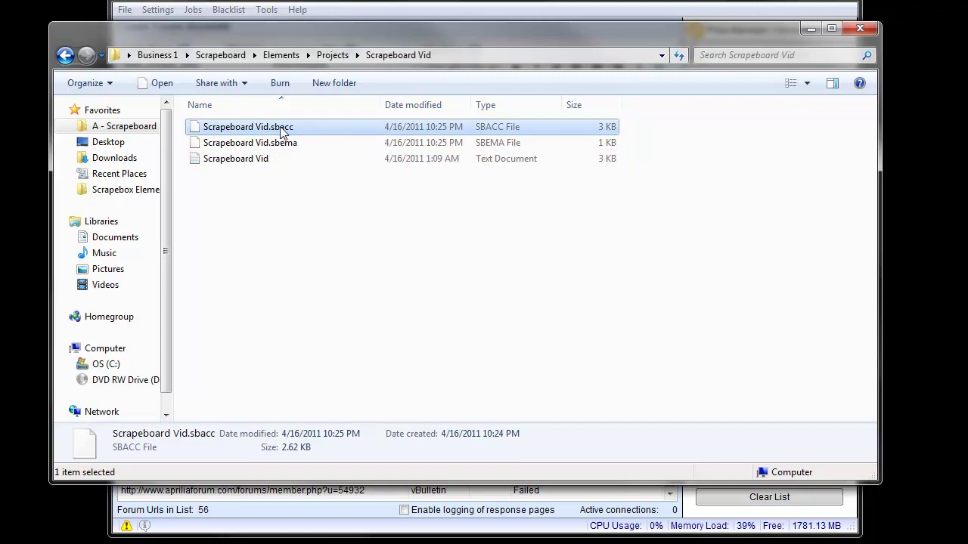
- Open Scrapeboard Vid.sbacc in Notepad, choosing Notepad from the installed programs list
double_click(281, 130)
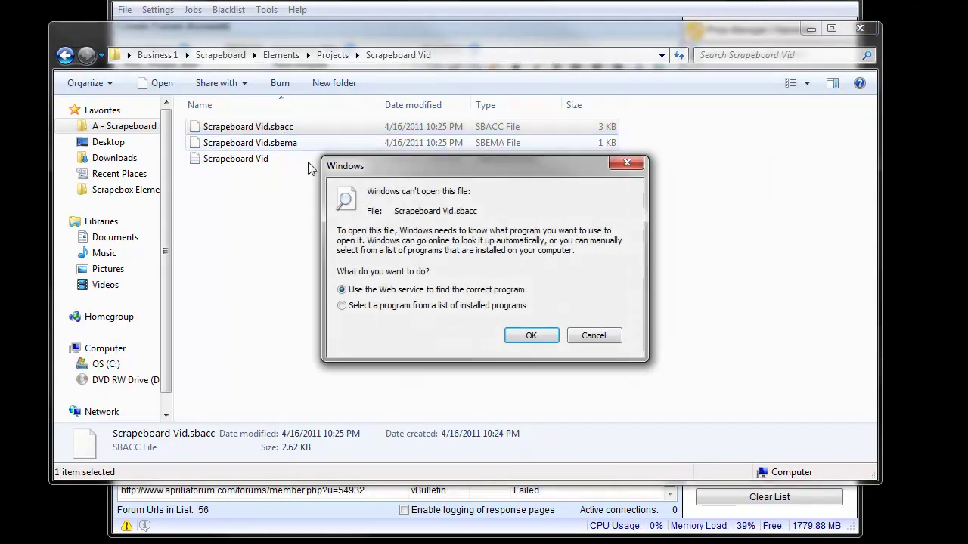
click(401, 305)
click(540, 339)
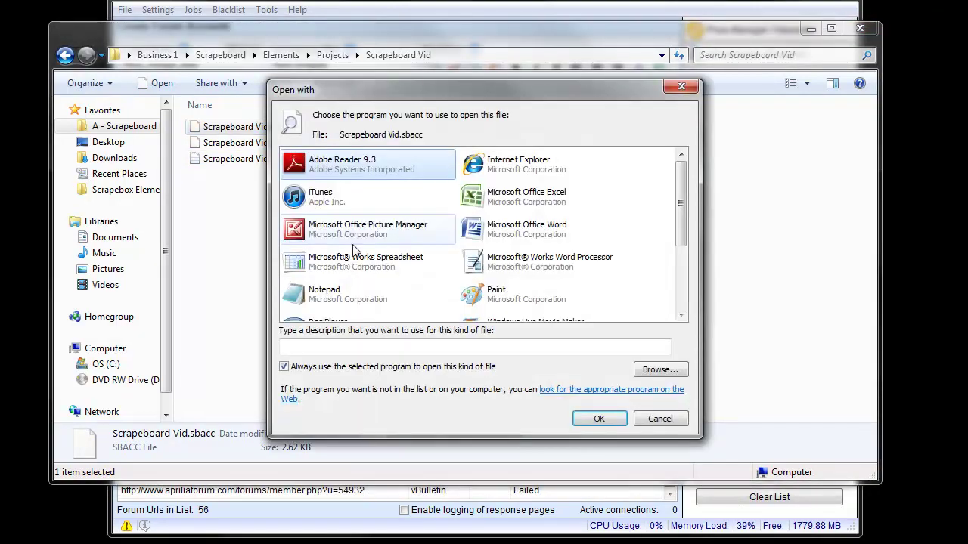
double_click(333, 293)
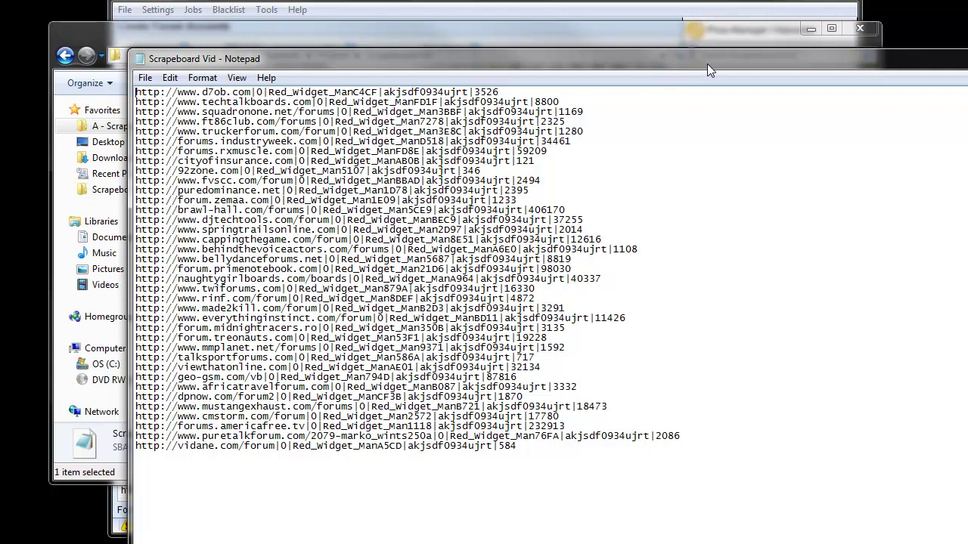
- Move the Notepad window aside and close the Scrapeboard Vid account file
drag(707, 63, 589, 100)
click(784, 99)
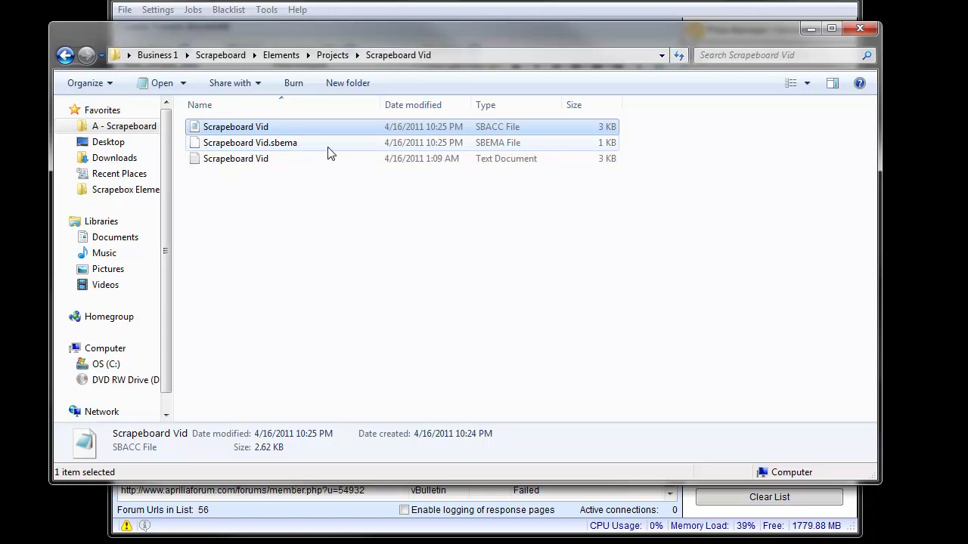
click(278, 149)
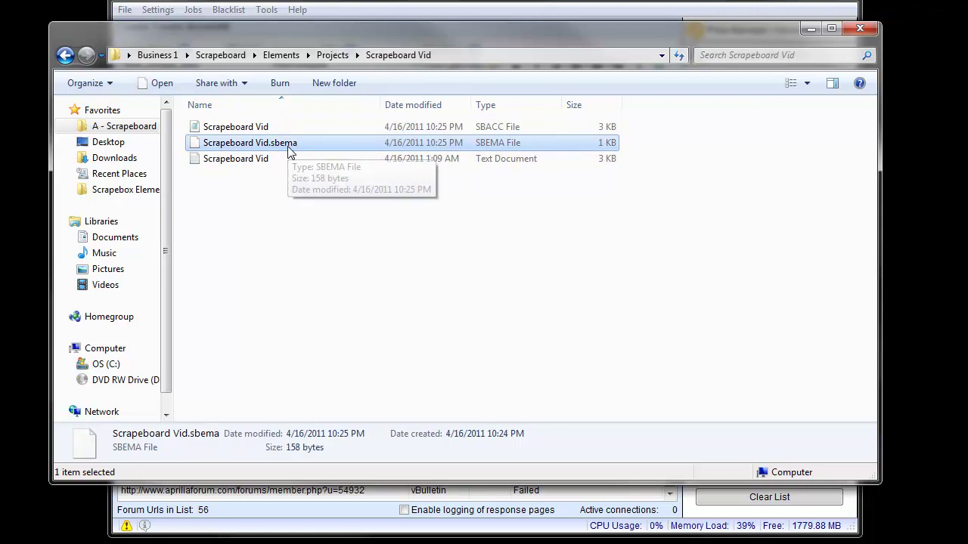
click(370, 14)
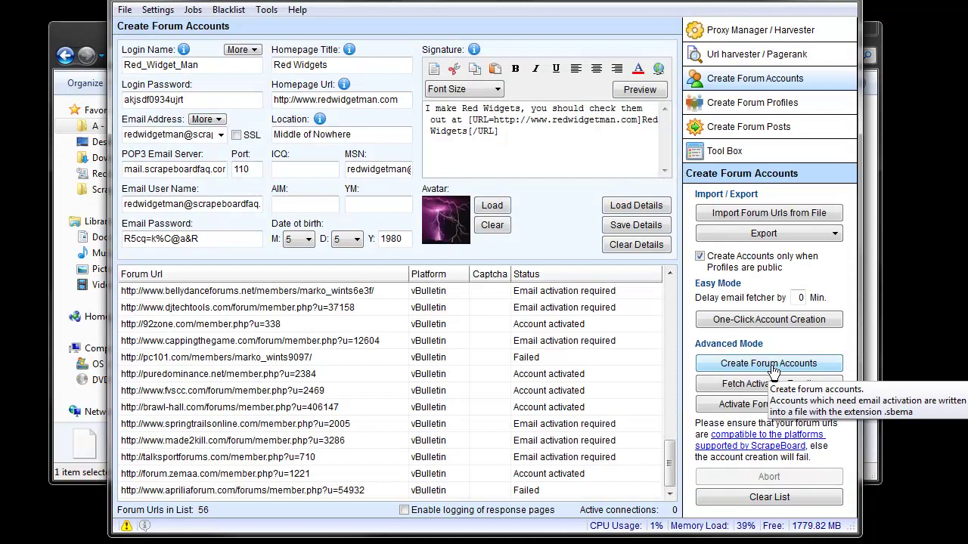
click(871, 276)
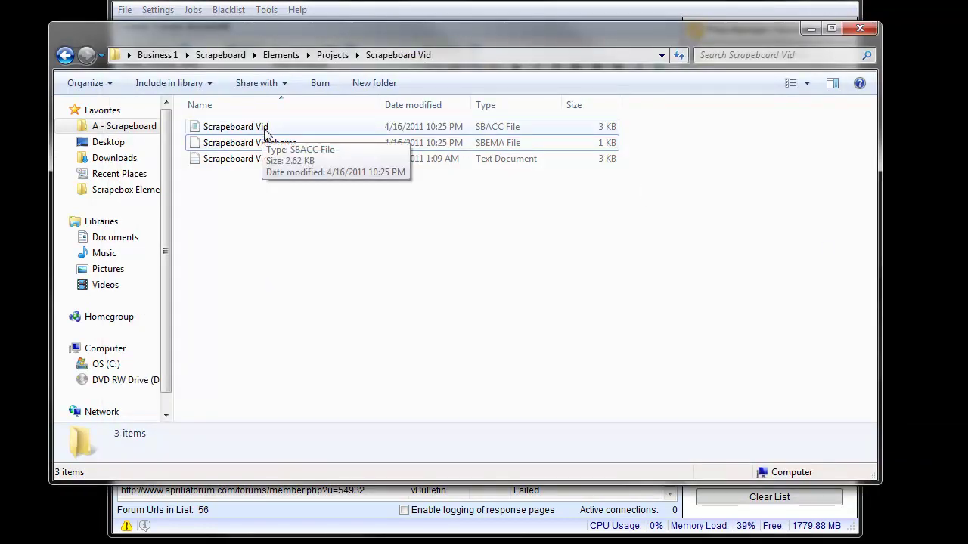
key(alt+Tab)
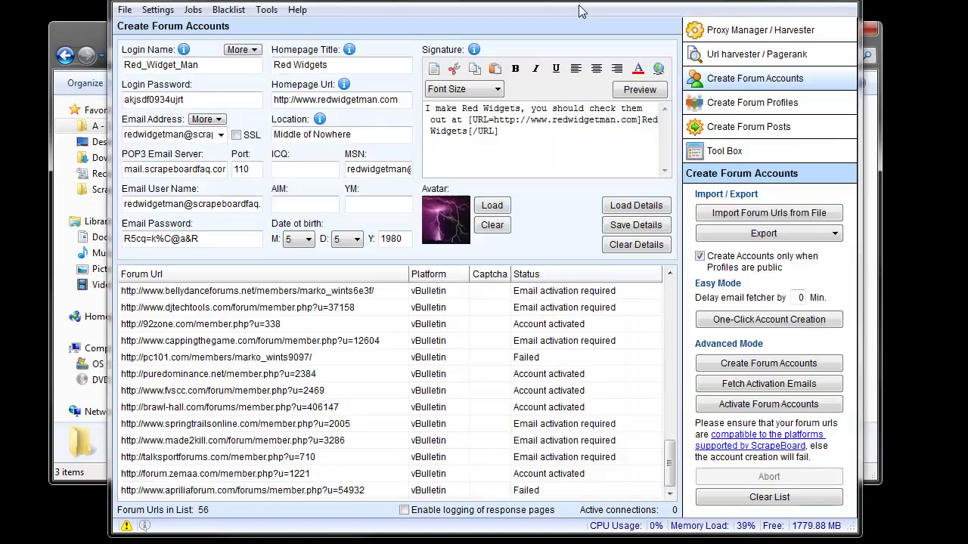
click(85, 59)
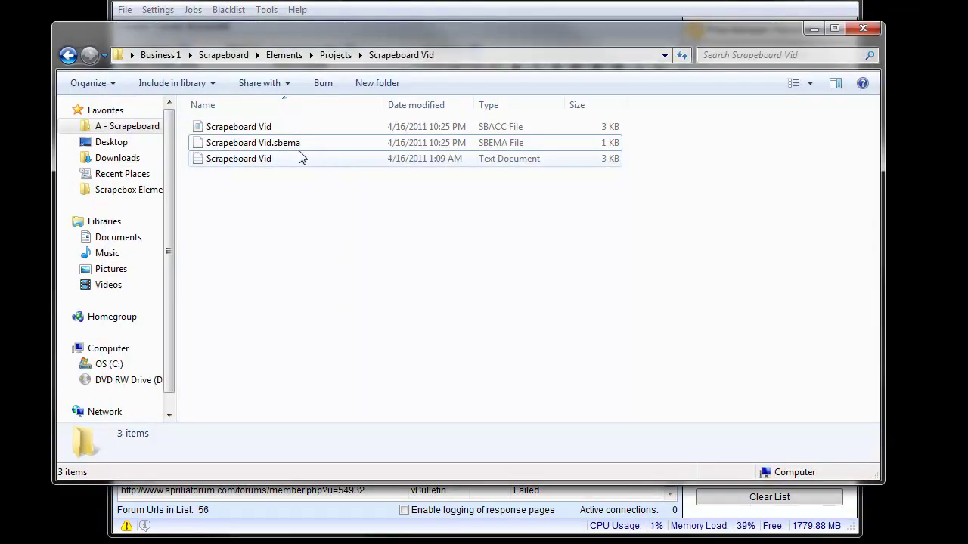
key(alt+Tab)
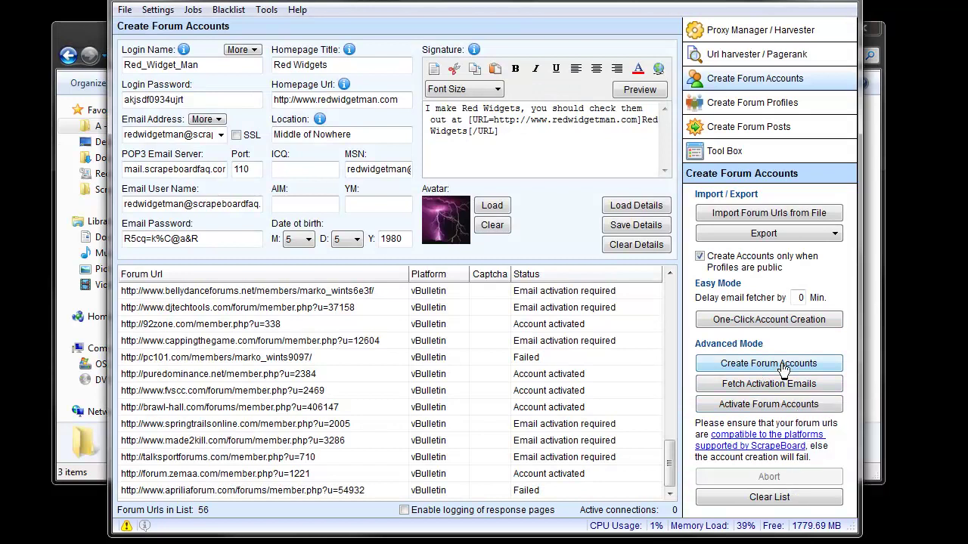
click(877, 282)
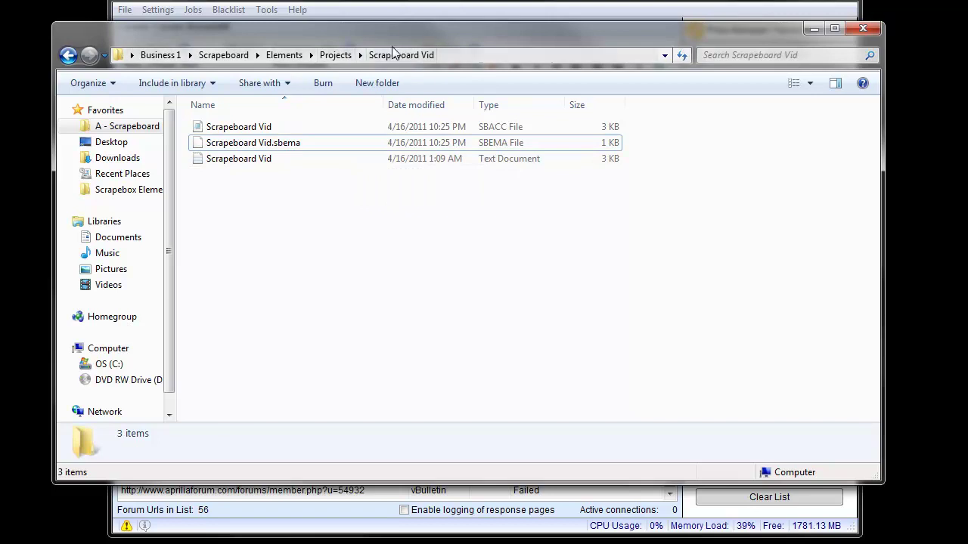
click(254, 165)
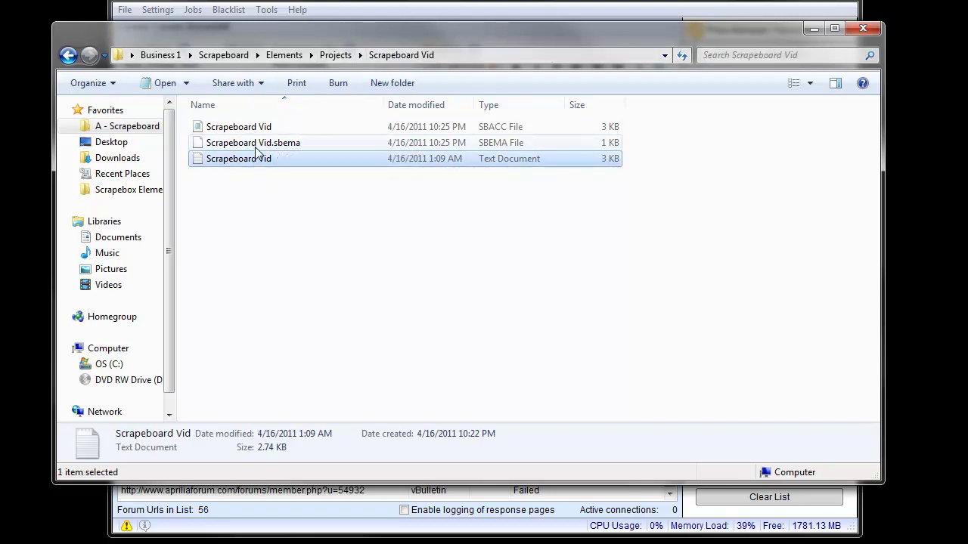
click(257, 143)
key(Up)
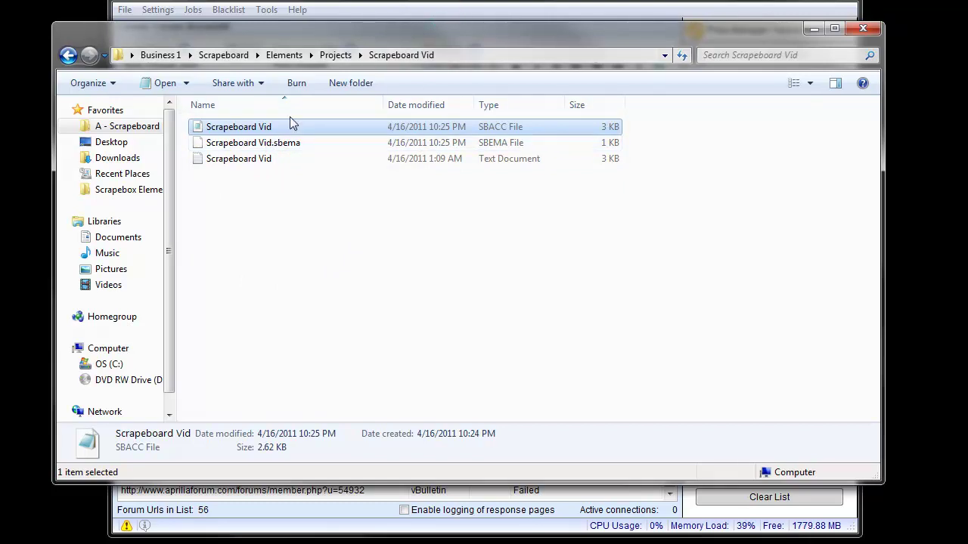
key(alt+Tab)
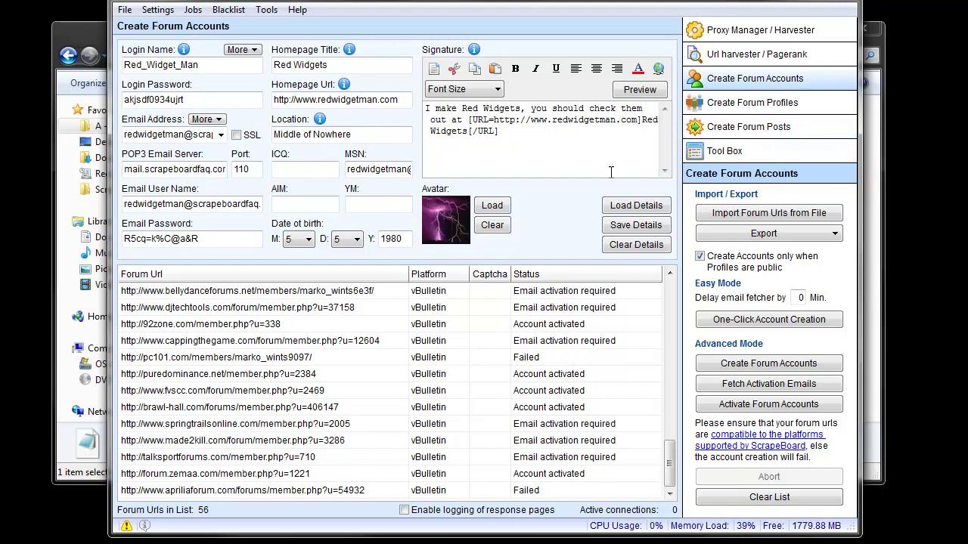
click(106, 96)
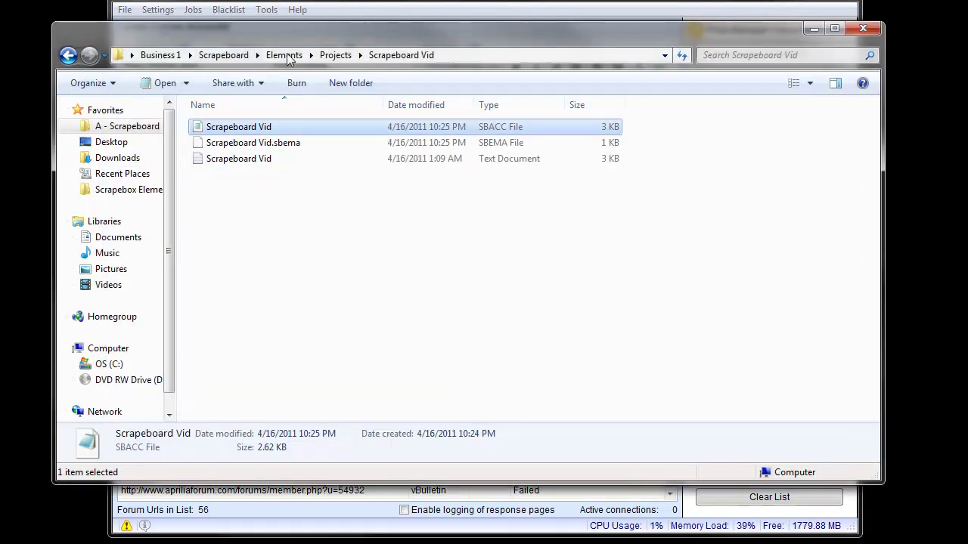
double_click(288, 129)
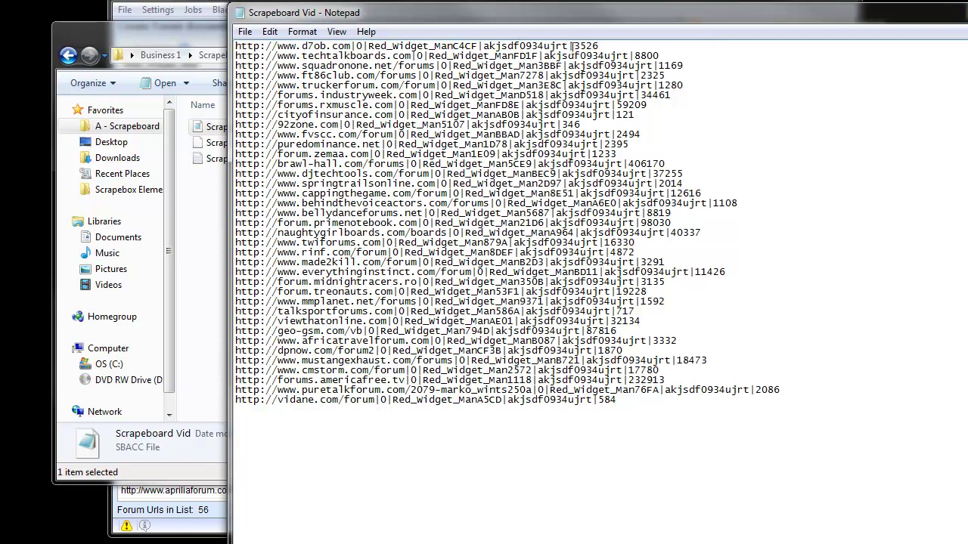
drag(808, 16, 446, 56)
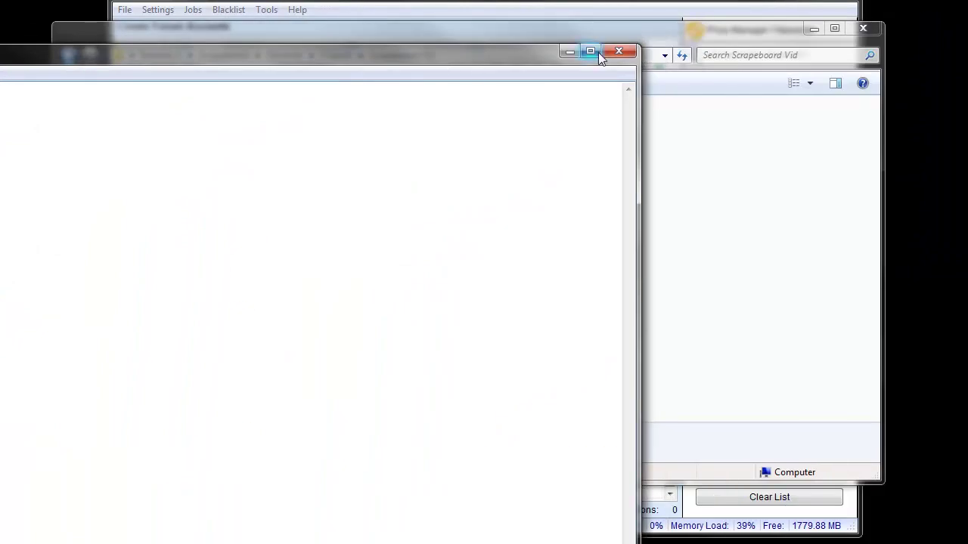
click(618, 50)
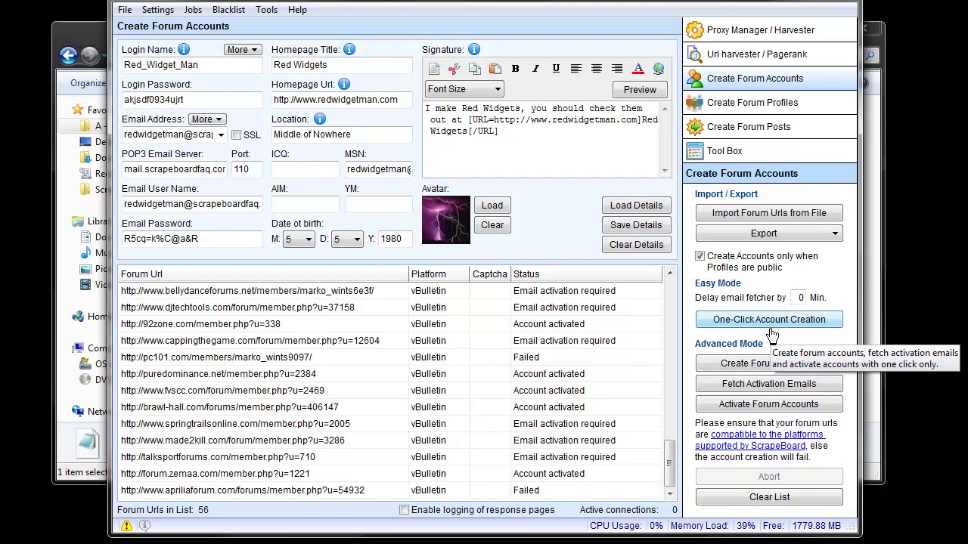
click(867, 259)
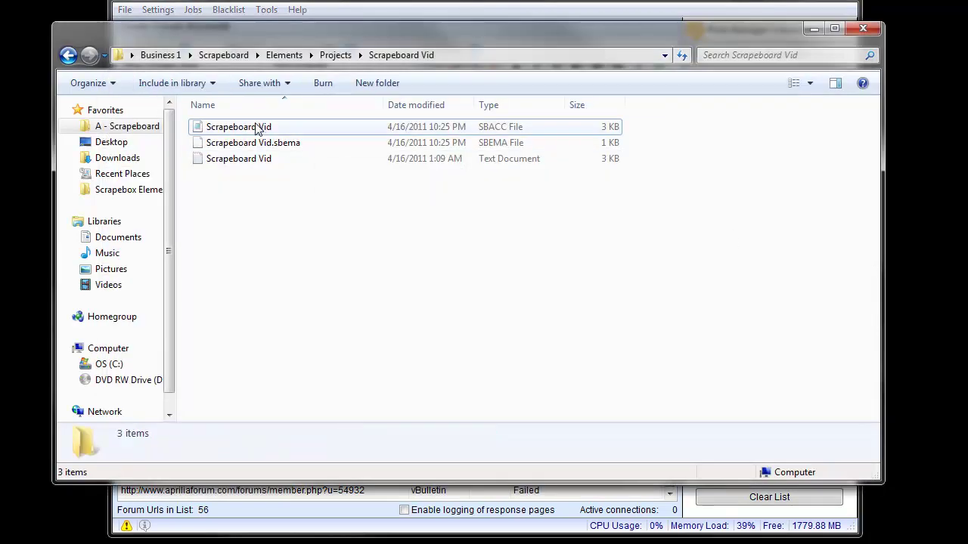